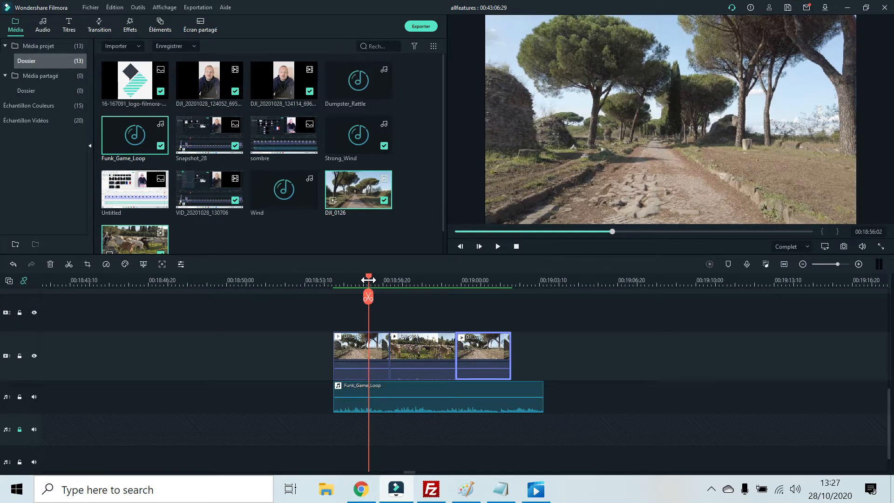
Enable lowering the other clips' volume (Atténuation) in the goat clip's audio settings and play the sequence from near its beginning.
left_click(422, 349)
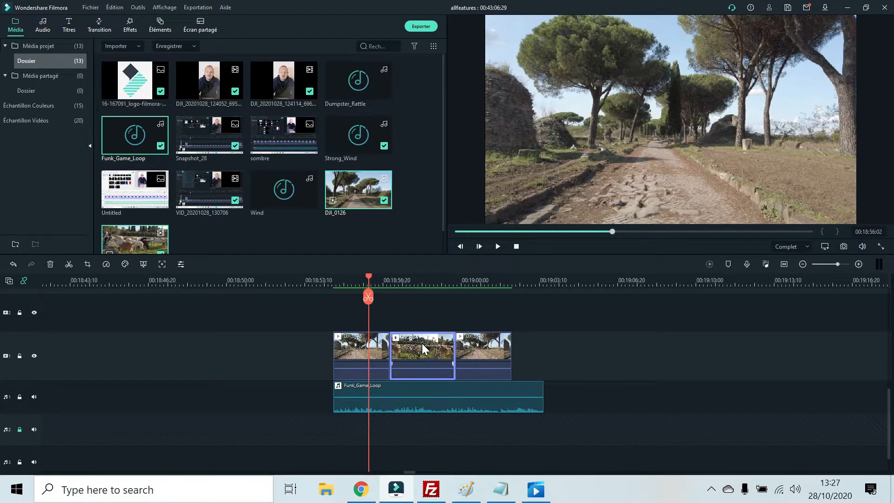
double_click(423, 349)
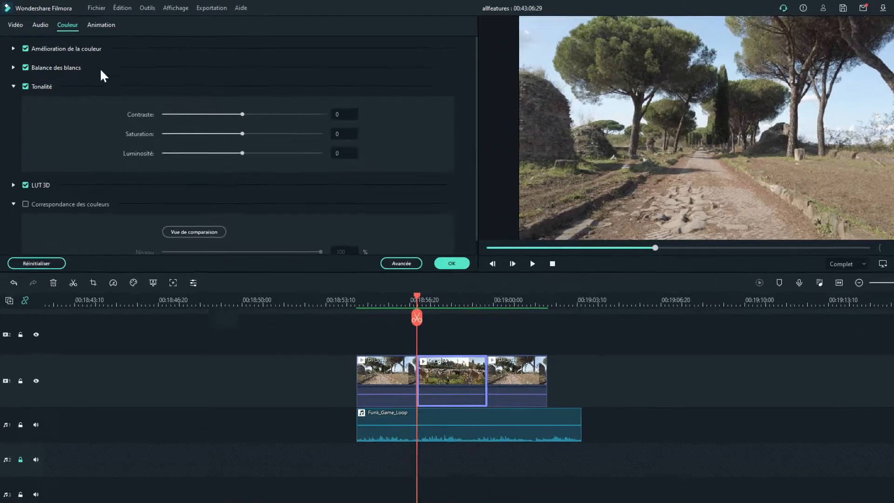
left_click(41, 25)
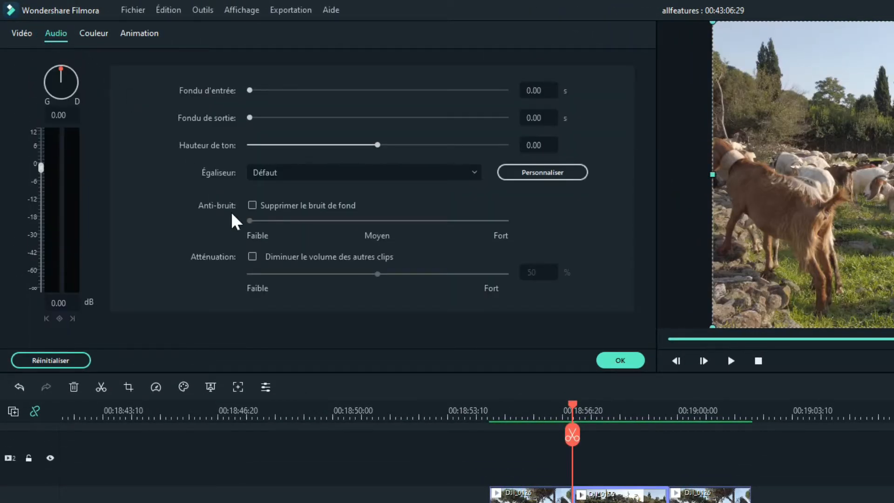
left_click(251, 255)
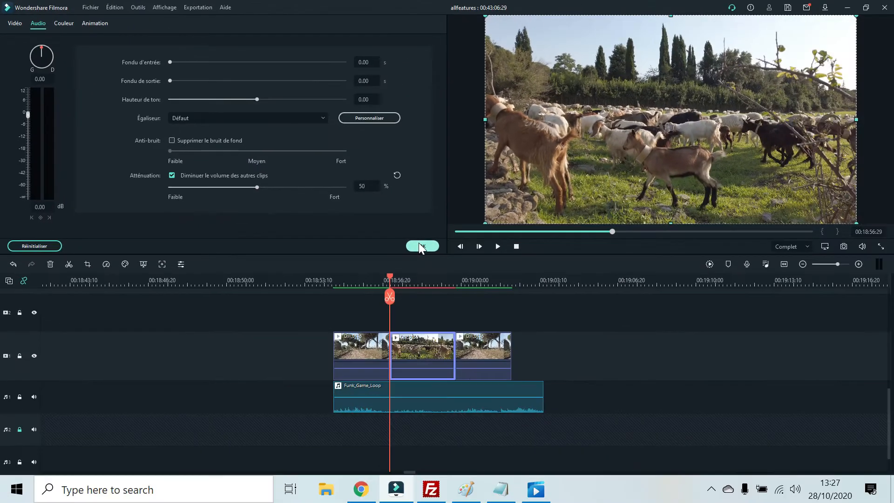
left_click(617, 360)
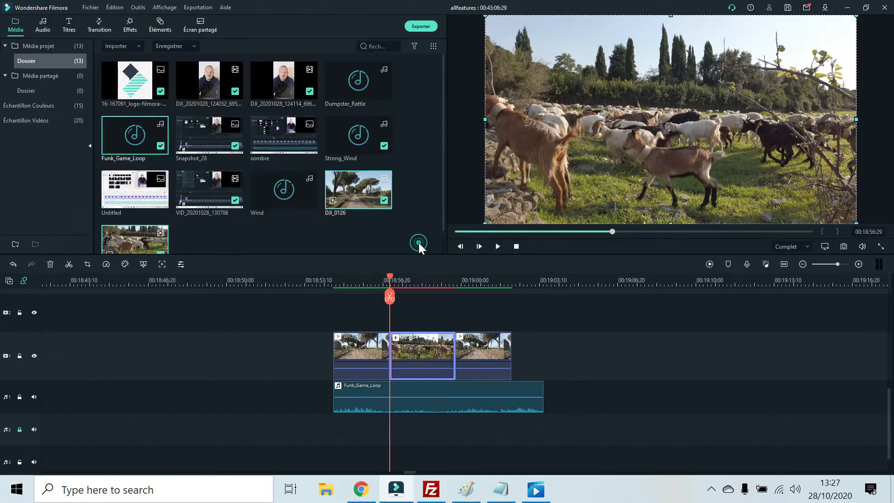
left_click(342, 278)
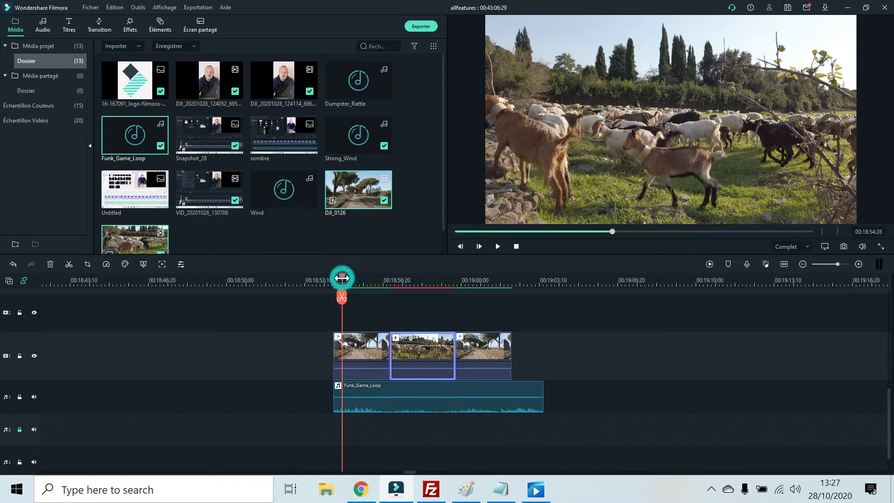
key("space")
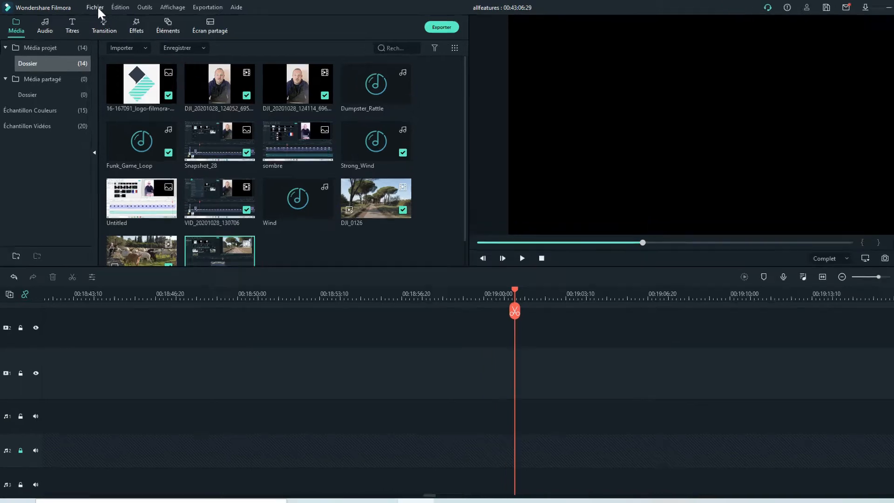
Set the interface appearance to Mode Clair in the general preferences.
left_click(91, 7)
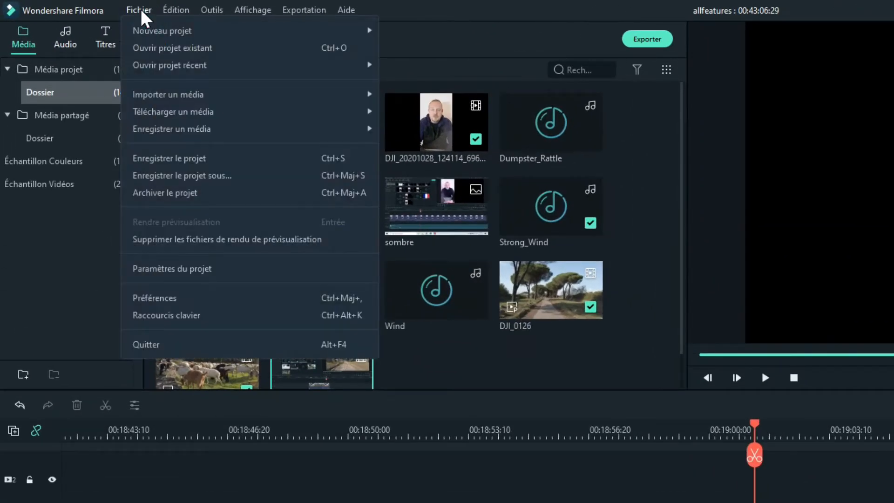
left_click(188, 296)
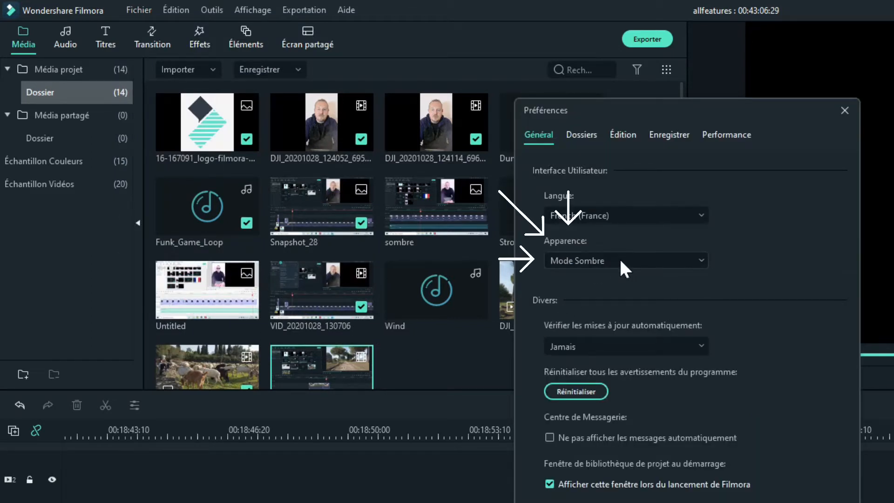
left_click(619, 259)
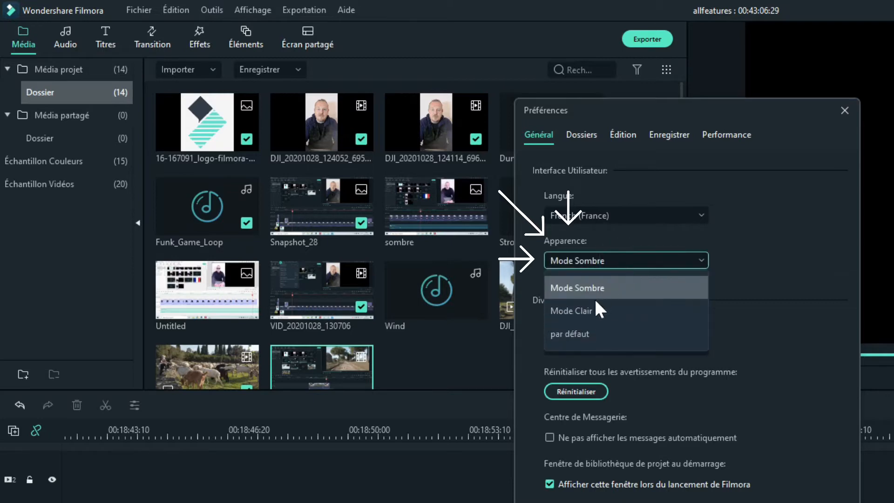
left_click(586, 311)
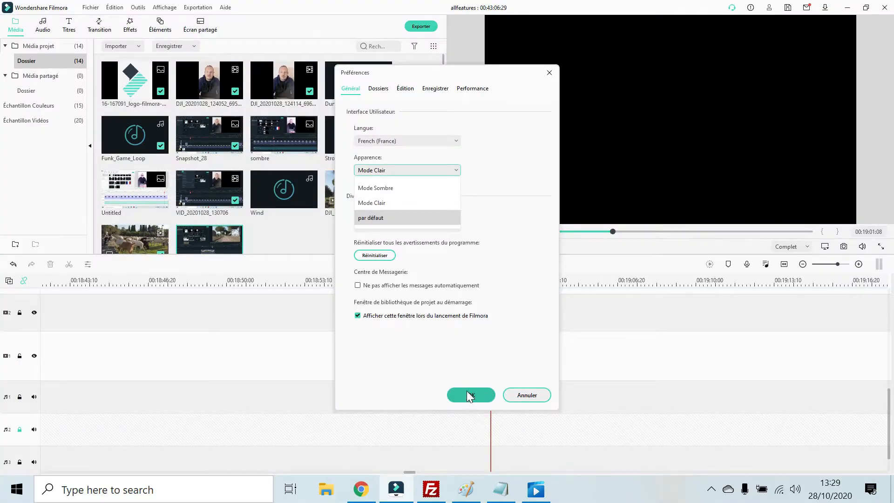
left_click(469, 395)
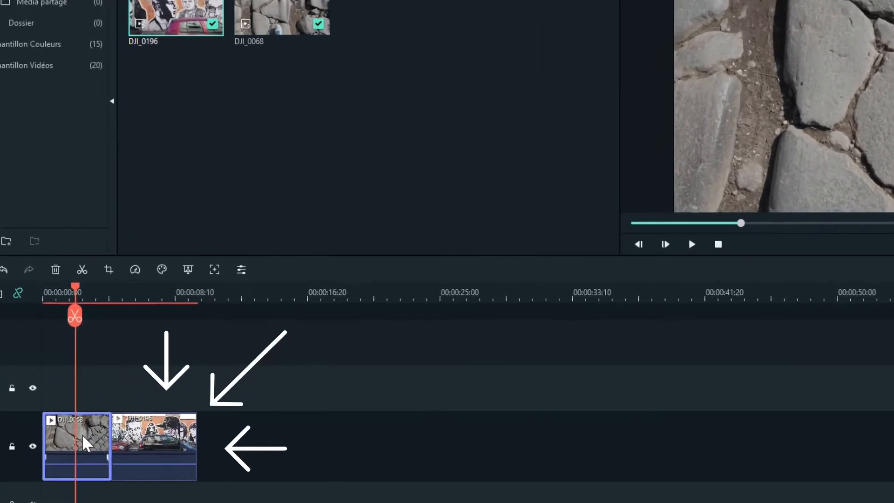
Apply colour matching to the stone pavement clip, using the mural frame at 00:00:08 as the reference.
right_click(80, 434)
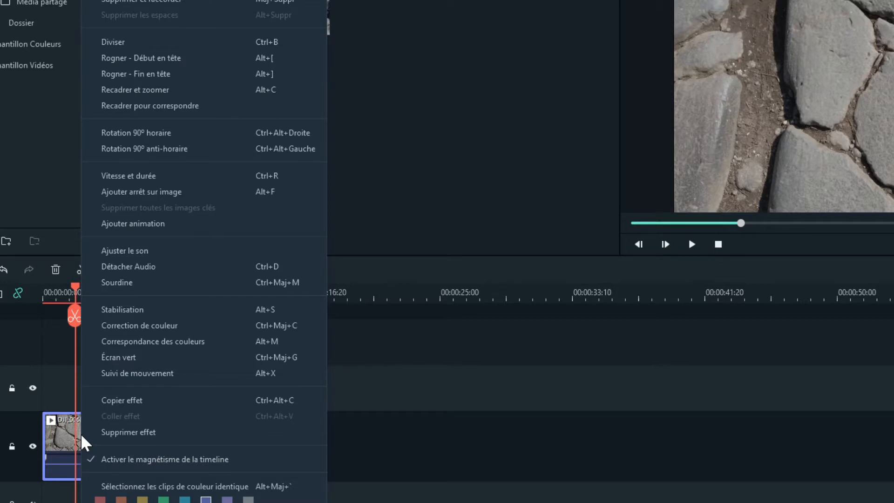
left_click(117, 342)
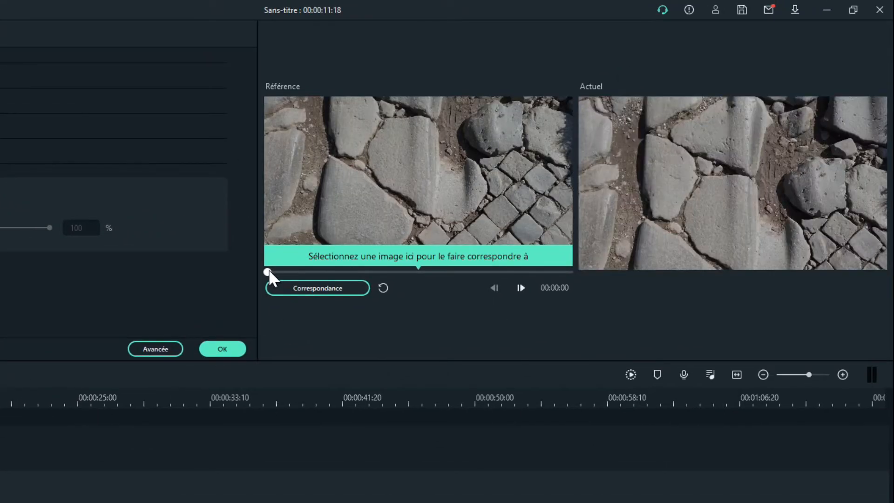
left_click_drag(268, 273, 377, 273)
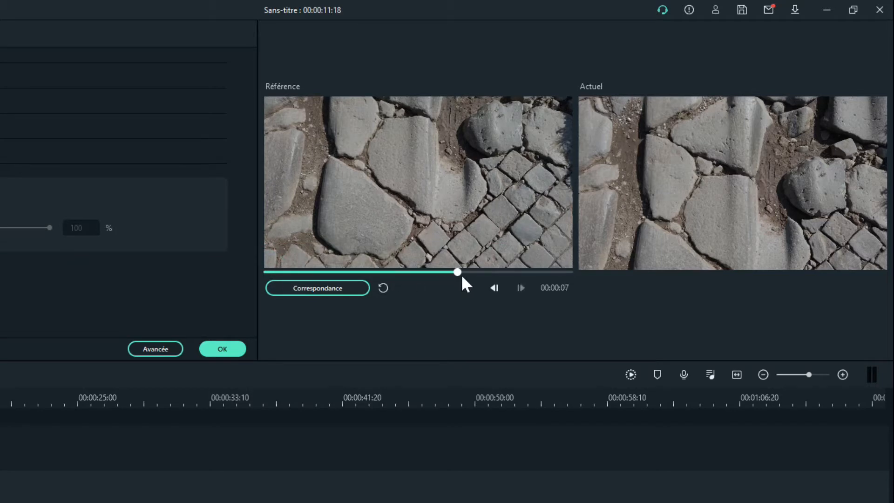
left_click_drag(464, 278, 479, 278)
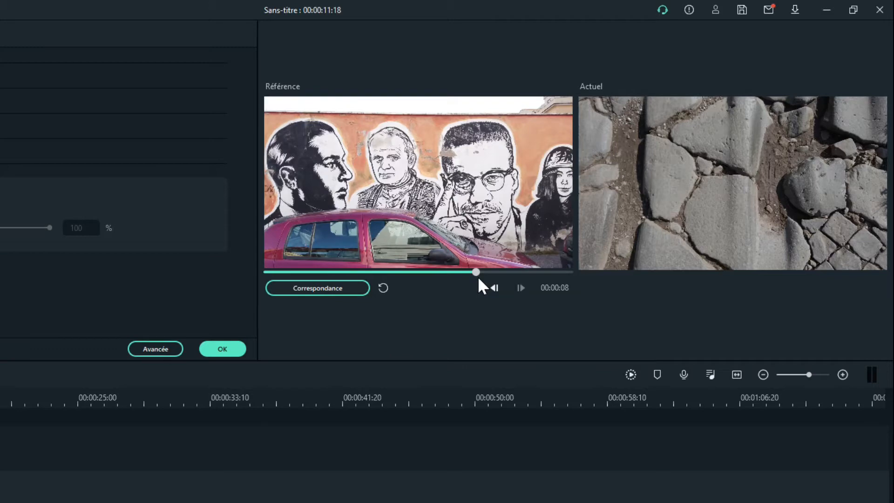
left_click(325, 285)
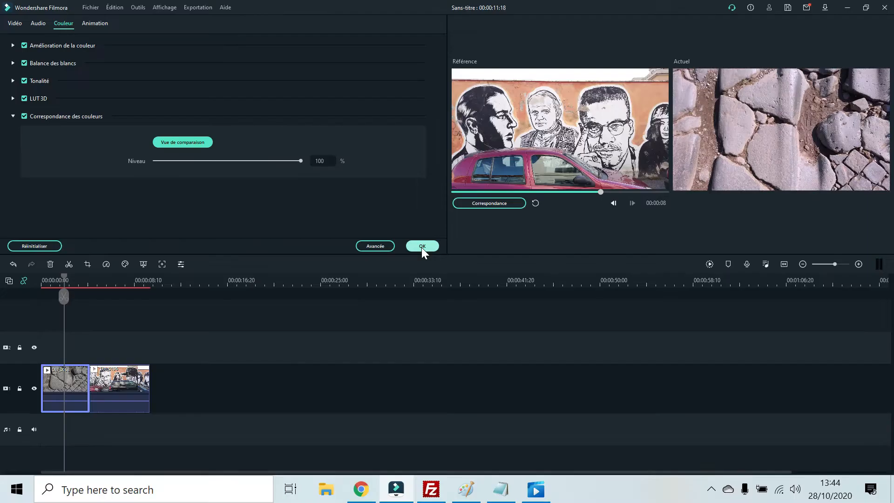
left_click(222, 350)
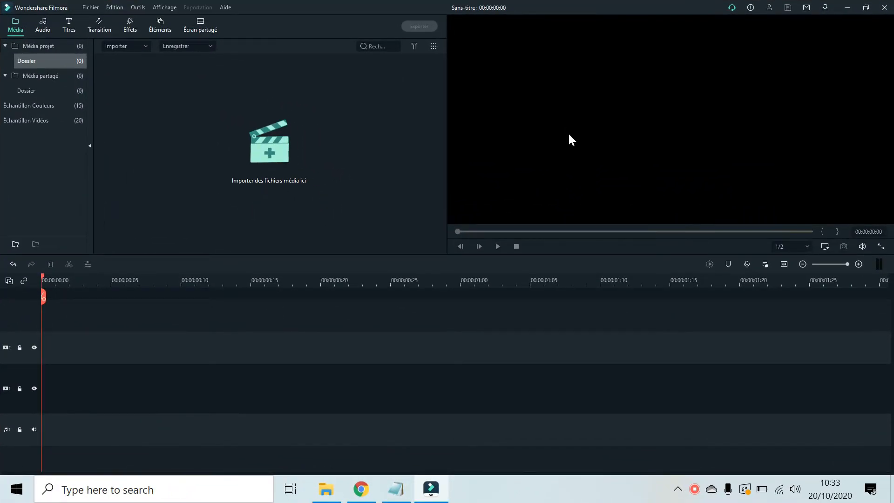
Import the tutoriel video from the Tutoriel folder and place it at the start of the first video track.
left_click(259, 147)
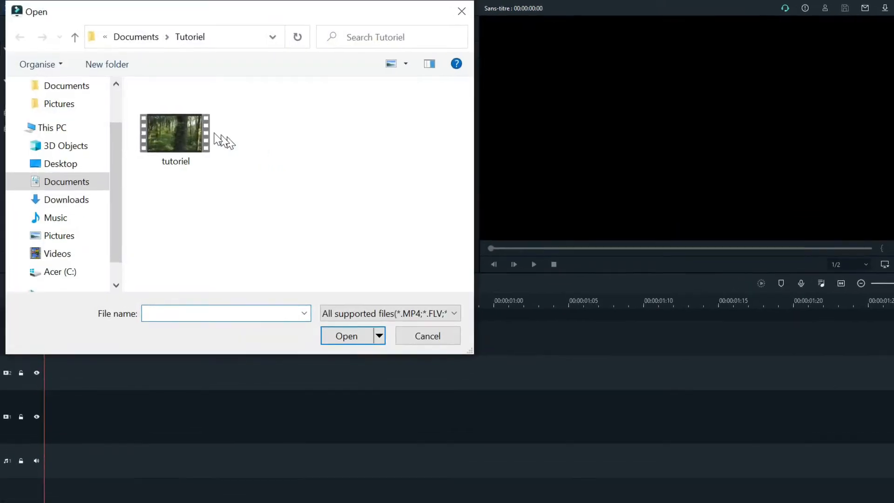
left_click(180, 131)
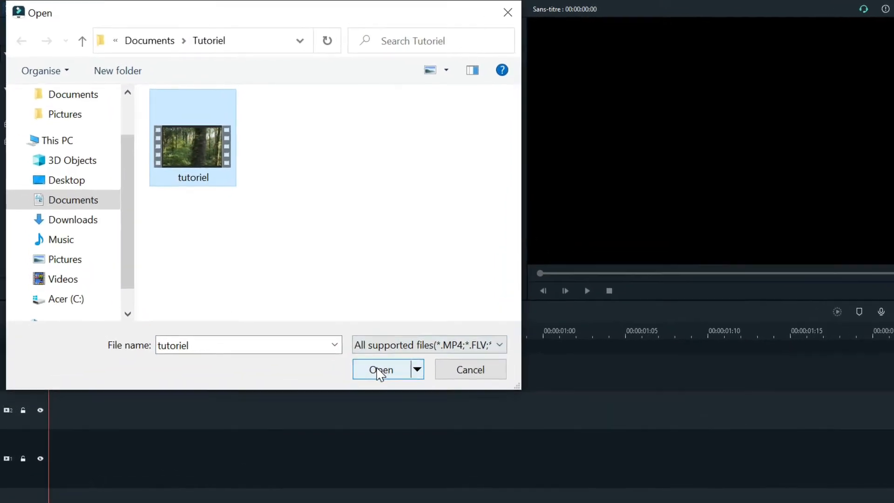
left_click(379, 370)
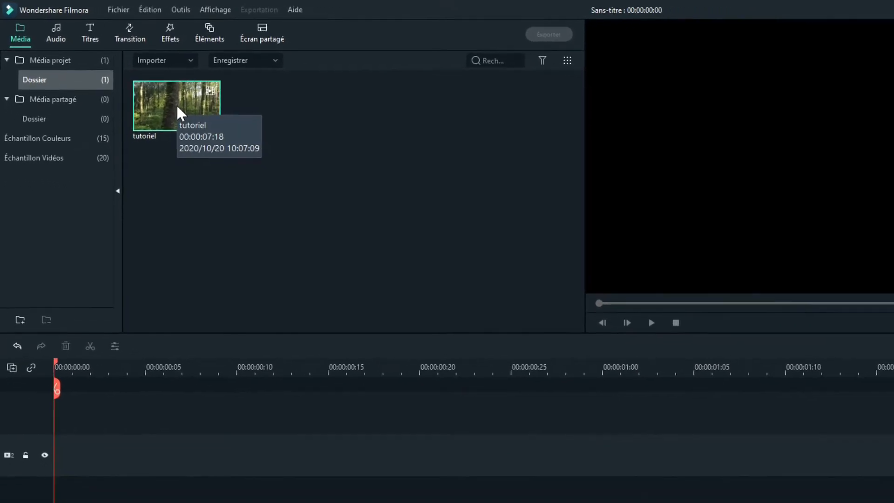
left_click_drag(177, 108, 121, 478)
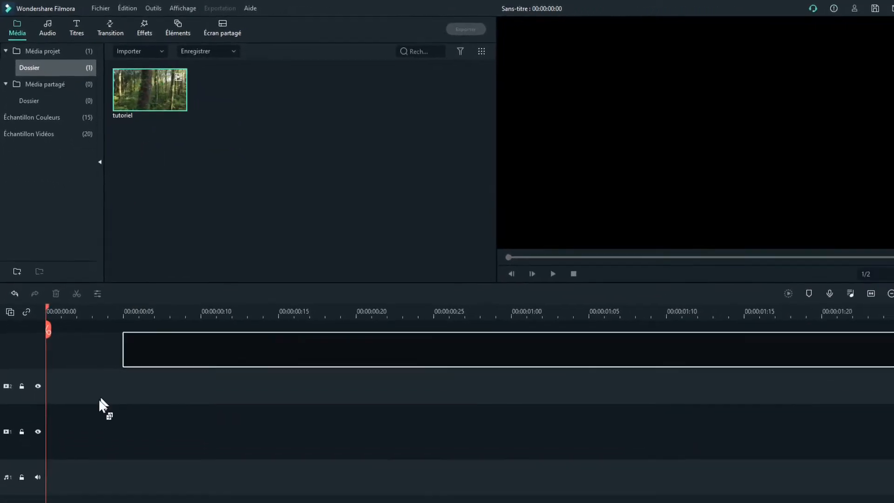
left_click_drag(103, 406, 38, 428)
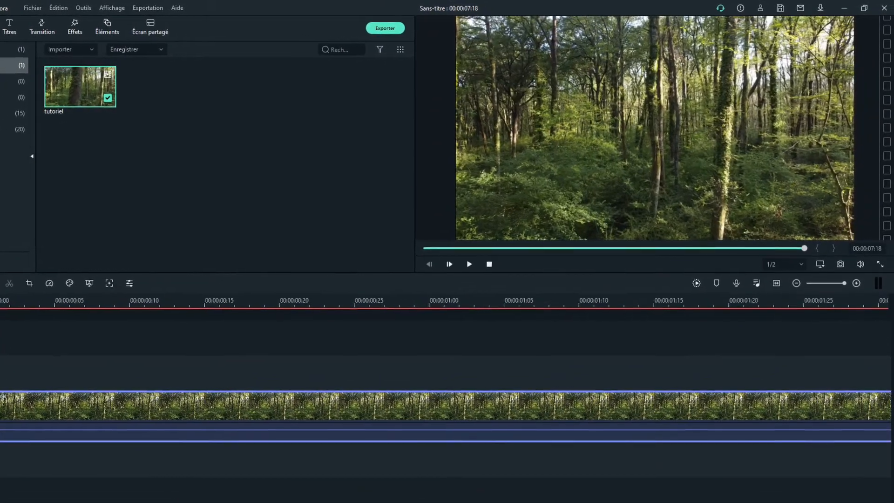
Preview the forest clip and place the playhead at 00:00:02:18, where the large tree trunk passes.
key("space")
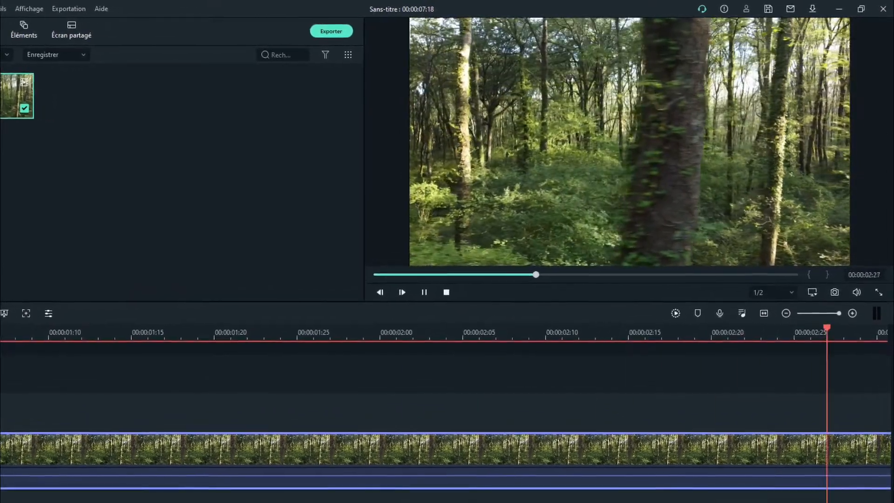
key("space")
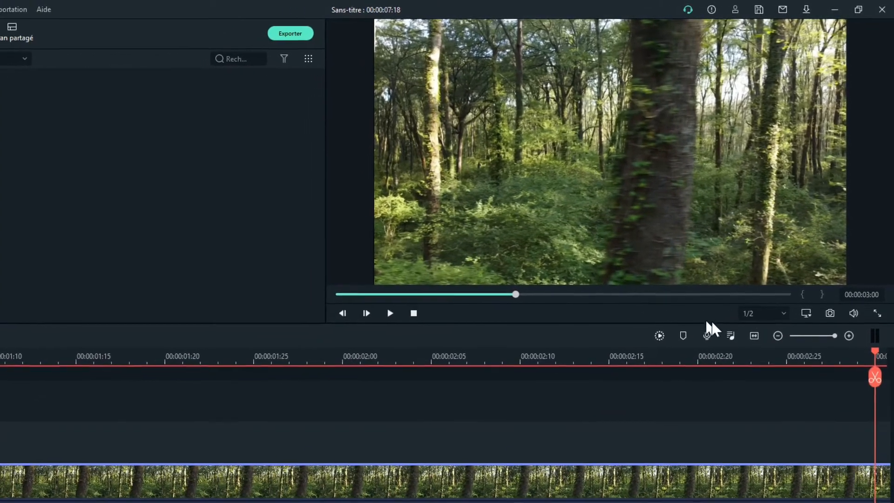
left_click(752, 340)
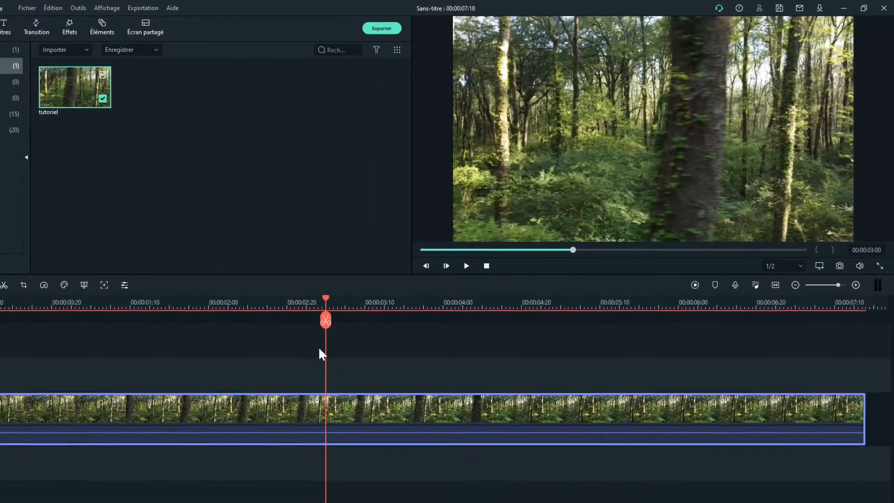
left_click(319, 301)
left_click_drag(346, 285, 325, 281)
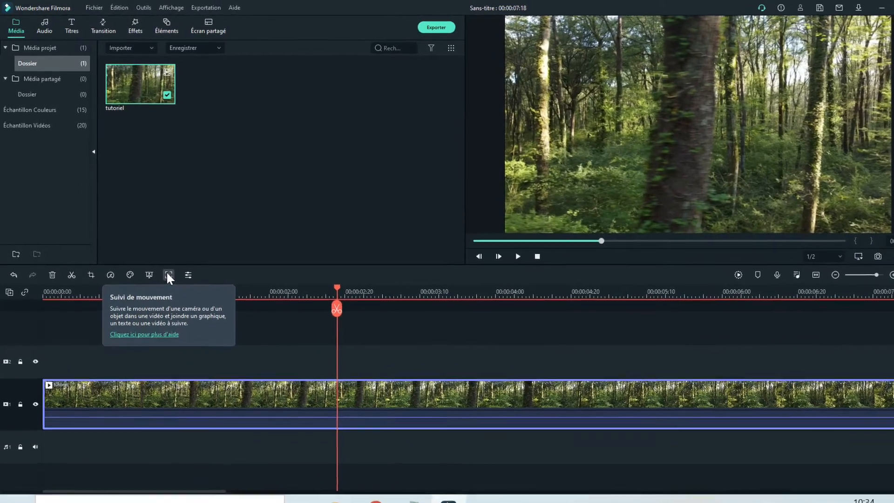
Enable motion tracking (Suivi de mouvement) on the tutoriel clip, toggling it off and on again.
left_click(172, 283)
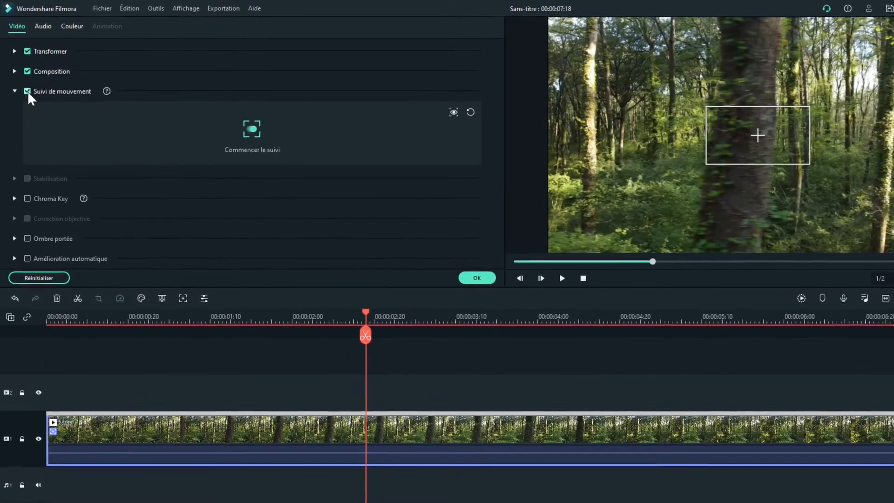
left_click(27, 90)
left_click(14, 90)
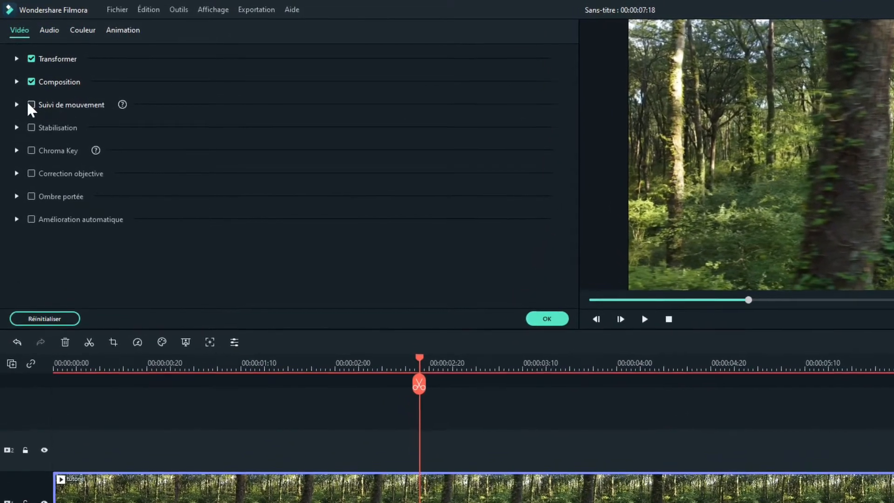
left_click(32, 109)
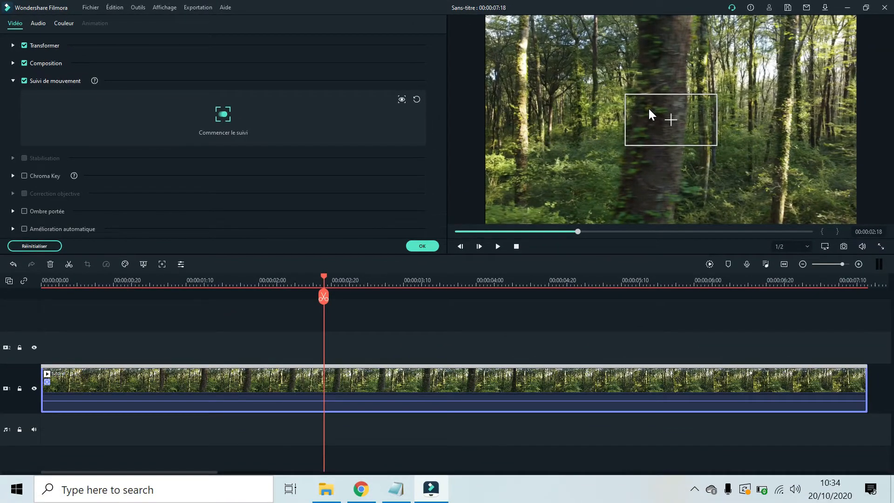
Move the tracking box from the large trunk to the picture's upper-left area and reshape it into a tall, narrow rectangle.
left_click(648, 109)
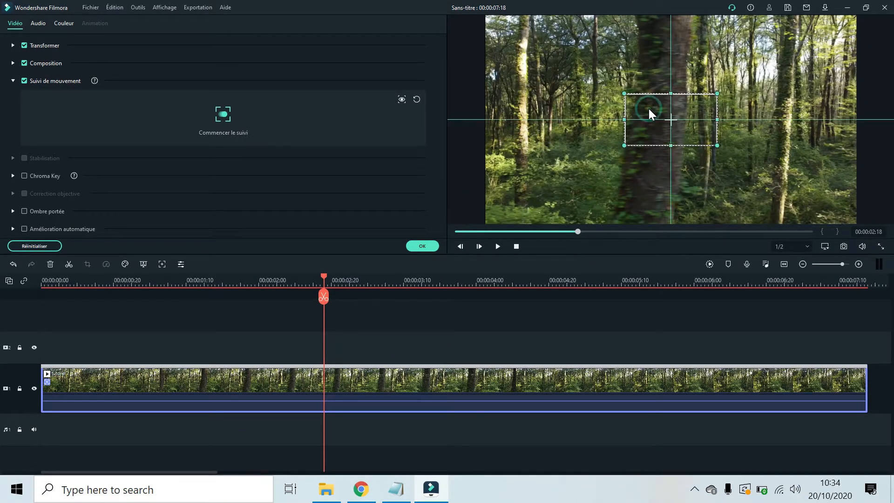
left_click_drag(649, 109, 522, 69)
left_click_drag(526, 61, 530, 56)
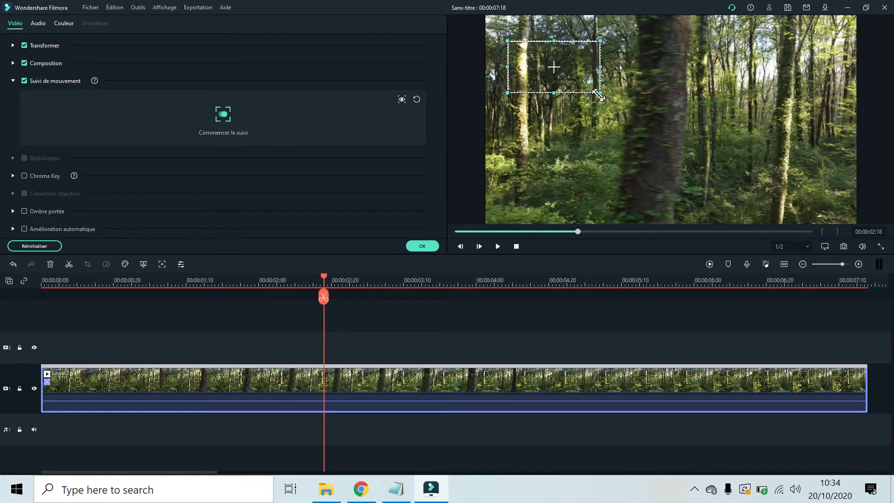
mouse_move(600, 93)
left_mouse_down()
mouse_move(568, 120)
mouse_move(611, 105)
left_mouse_up()
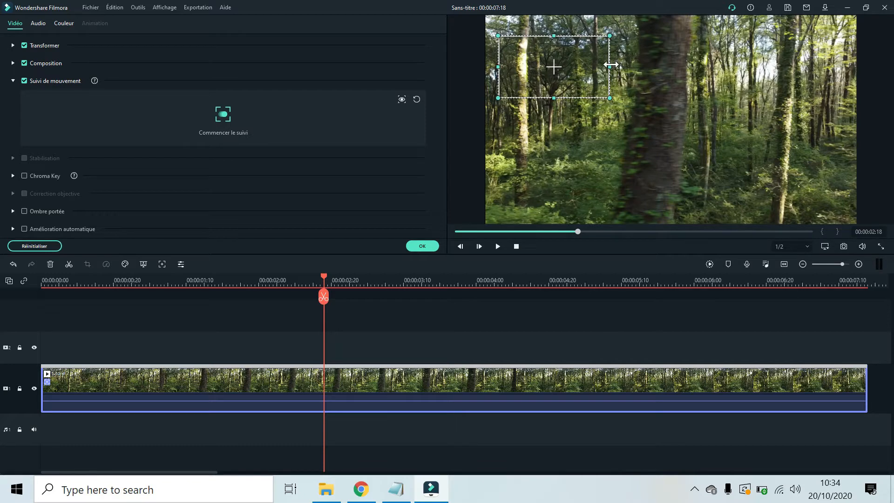
left_click_drag(611, 65, 568, 66)
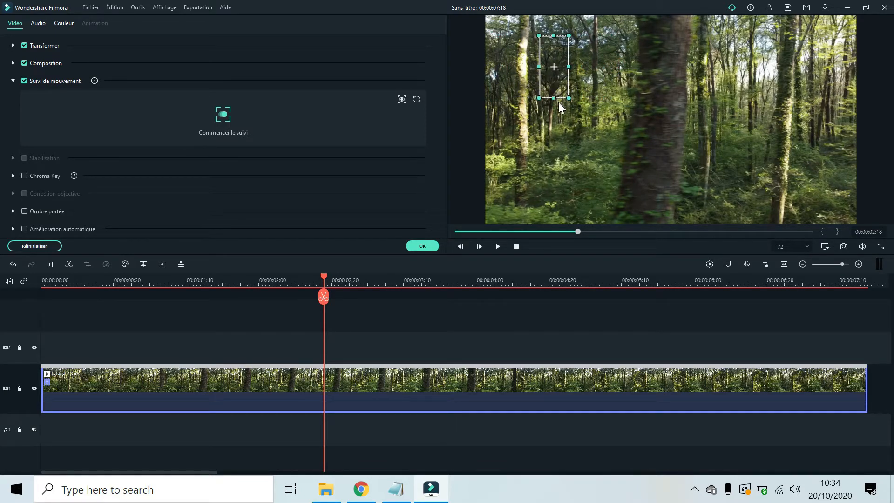
left_click_drag(553, 98, 555, 136)
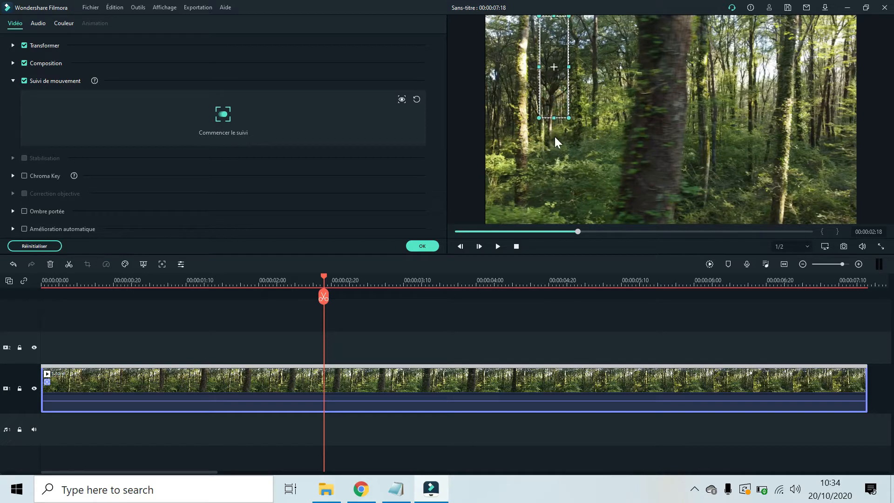
Move the tracking box onto the sunlit trunk near the picture's left edge and run the motion tracking.
left_click_drag(554, 49, 523, 84)
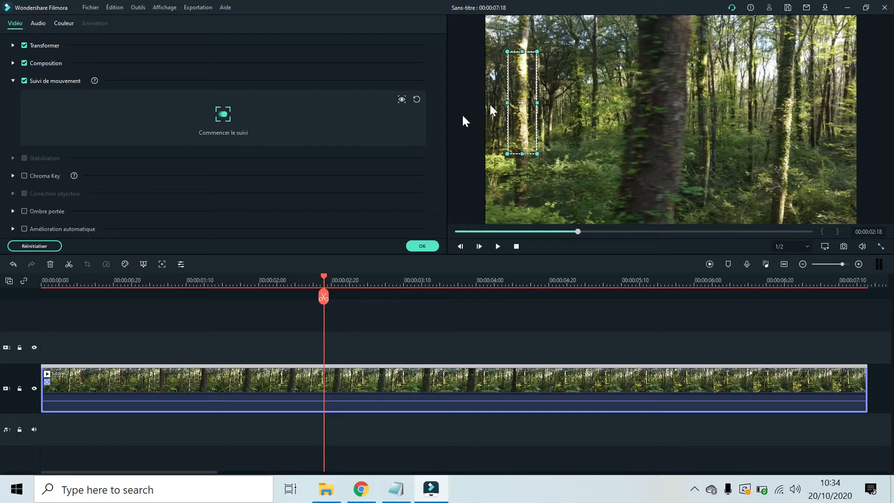
left_click(223, 116)
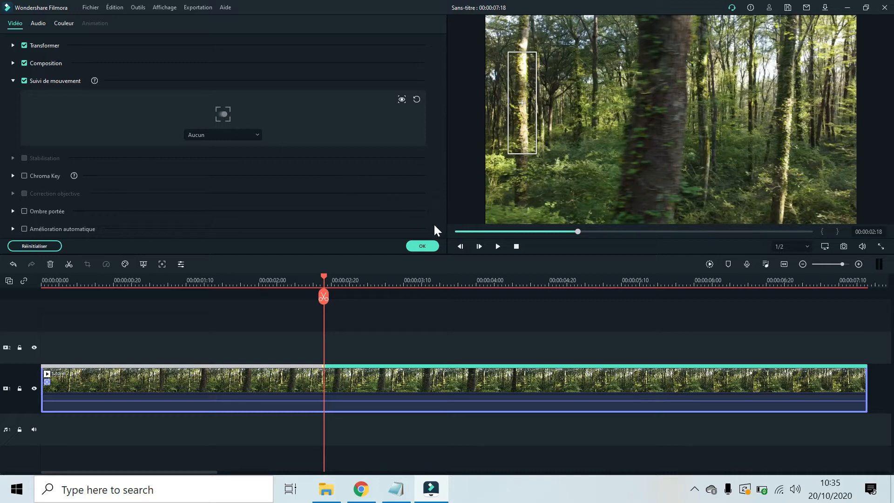
left_click(423, 246)
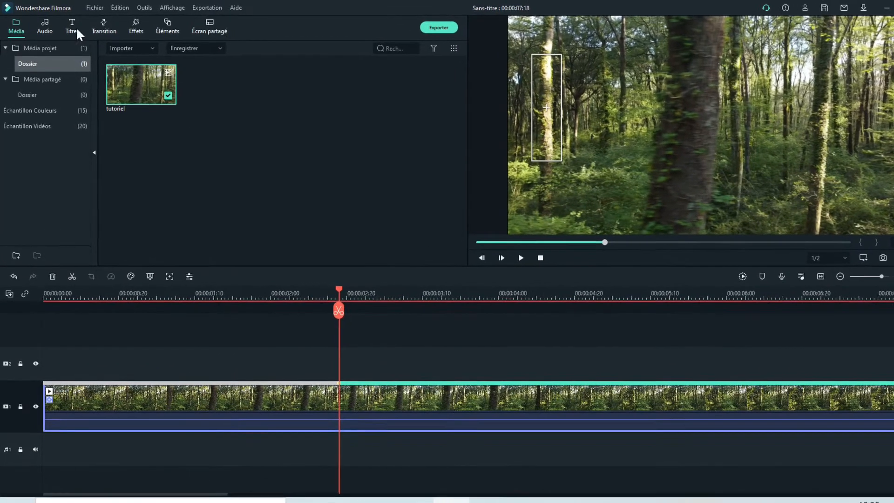
Add the favourite title Titre 29 to the second video track, starting at the playhead at 00:00:02:18.
left_click(73, 24)
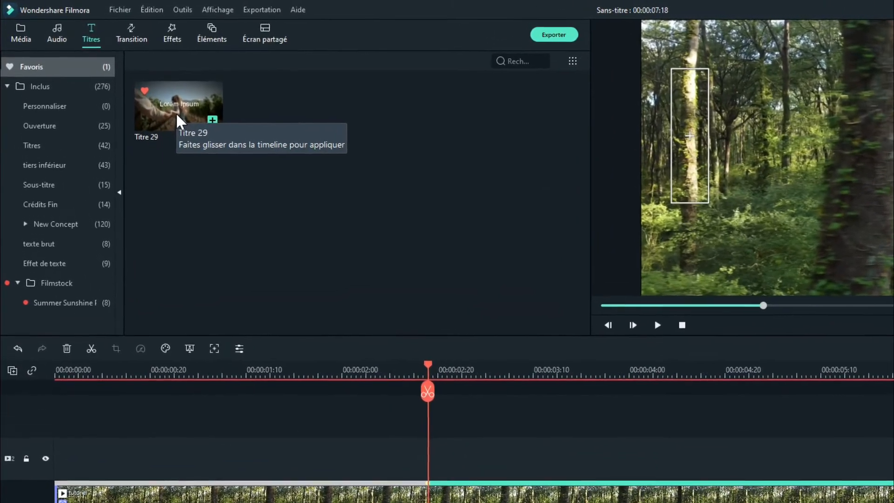
left_click(165, 109)
left_click_drag(180, 116, 401, 318)
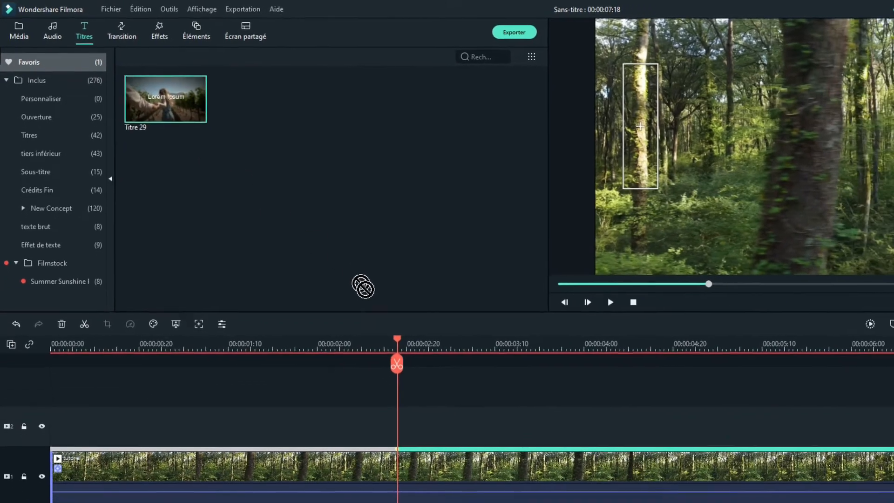
left_click_drag(363, 288, 401, 421)
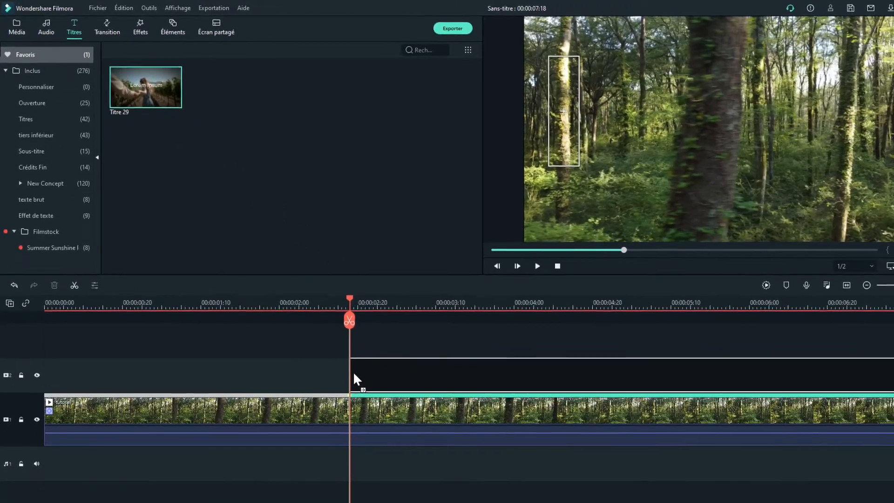
left_click_drag(354, 375, 354, 375)
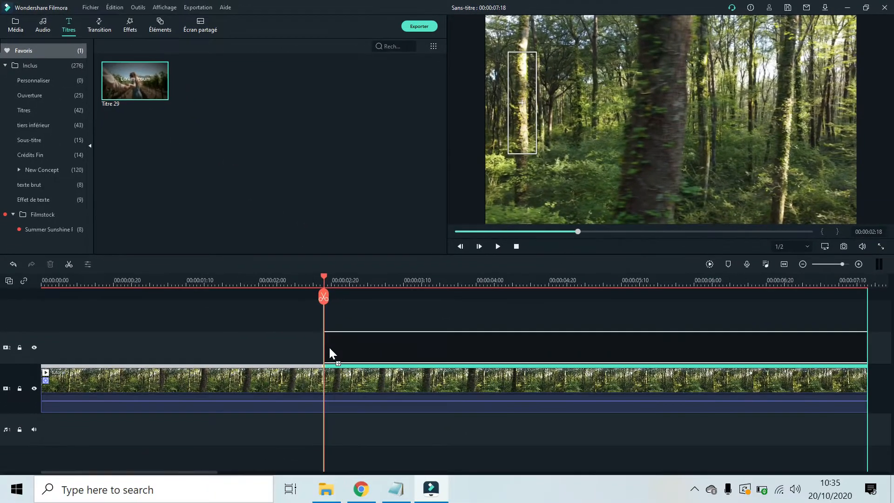
left_click_drag(329, 347, 329, 348)
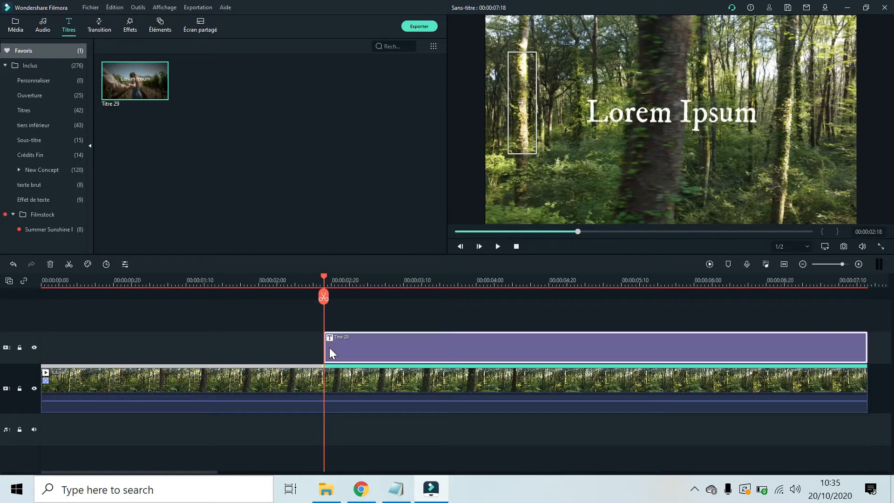
Replace the title's text with "Nature" and place it just to the right of the tracked trunk in the picture.
double_click(397, 348)
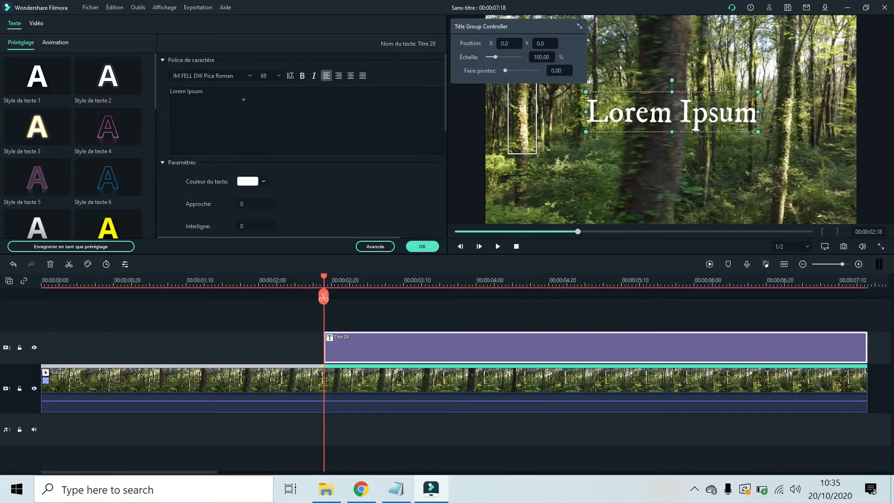
left_click(244, 99)
key("ctrl+a")
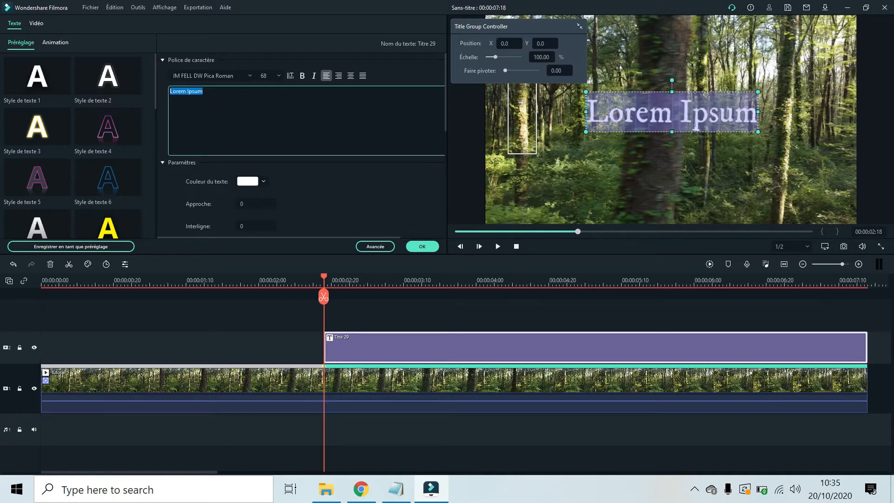
type("Nature")
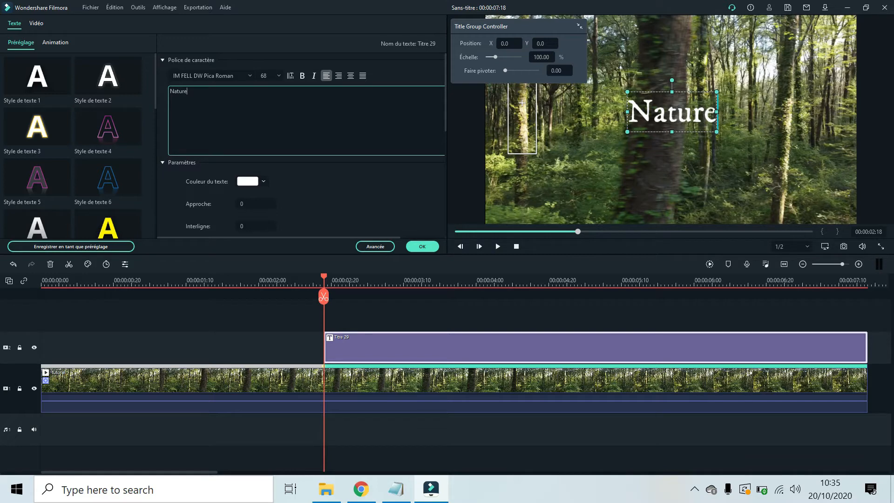
left_click(423, 247)
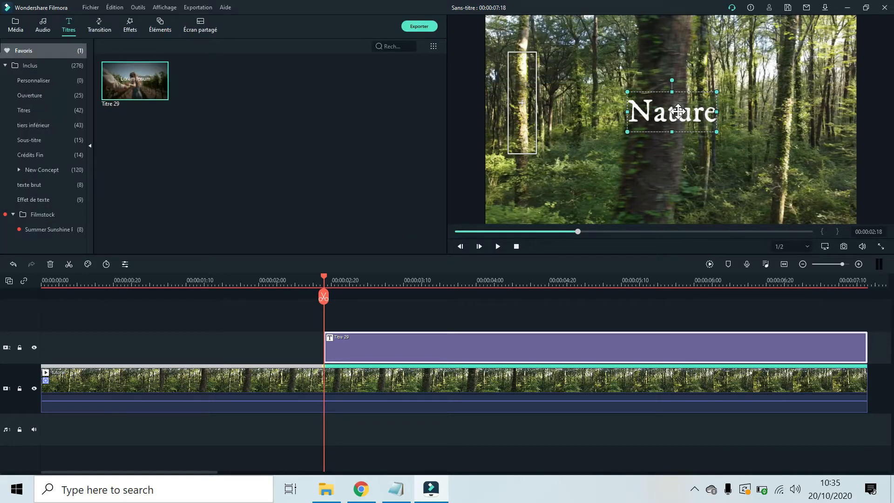
left_click_drag(678, 111, 591, 97)
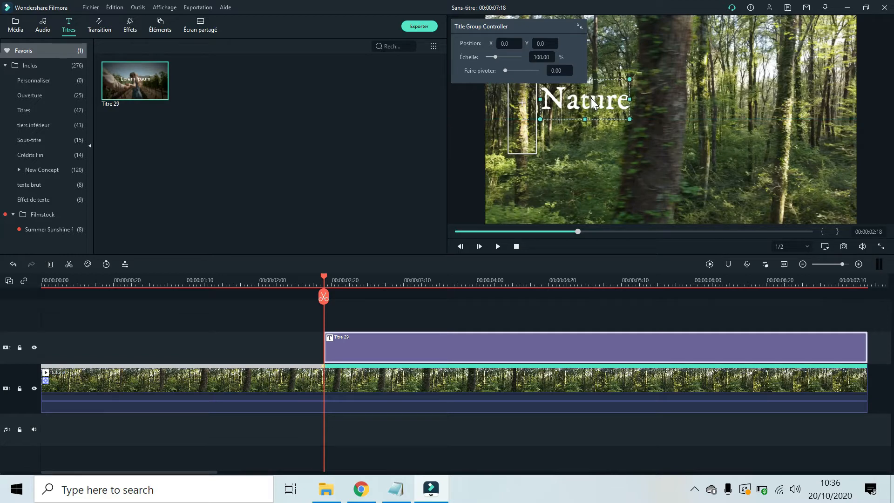
Link Titre 29 to the tutoriel clip's motion tracking and play the sequence from the start.
left_click(356, 373)
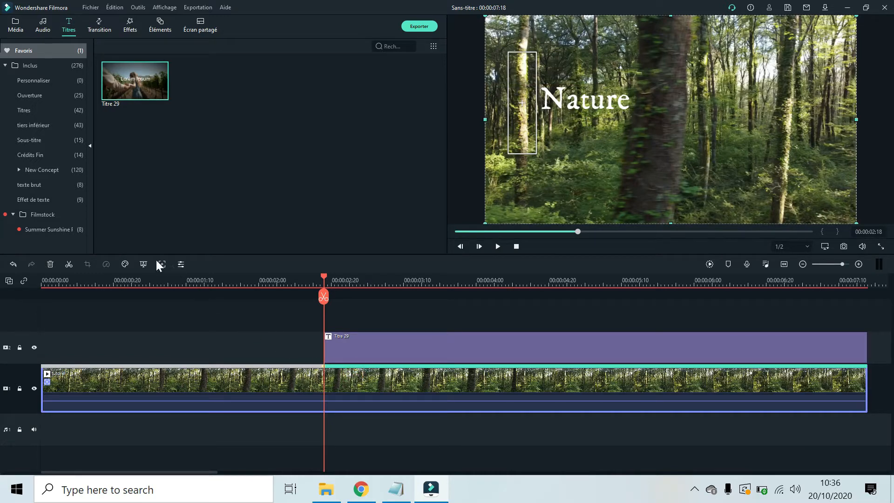
double_click(378, 384)
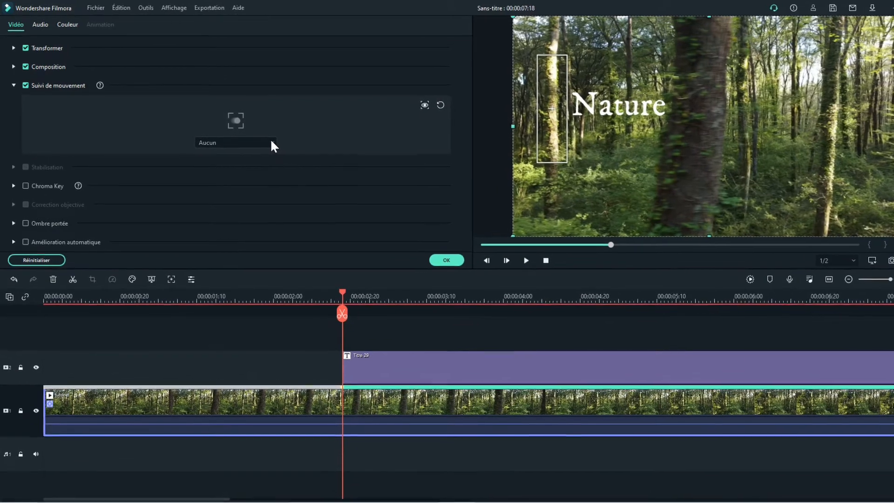
left_click(273, 143)
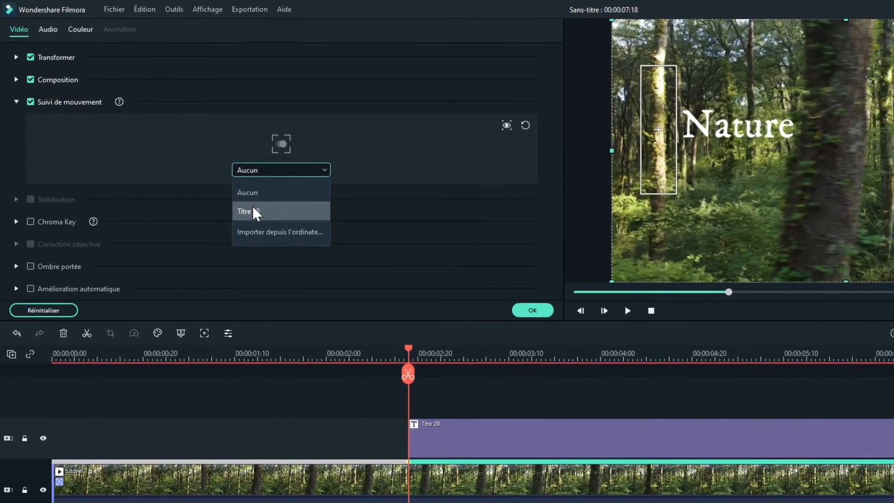
left_click(254, 211)
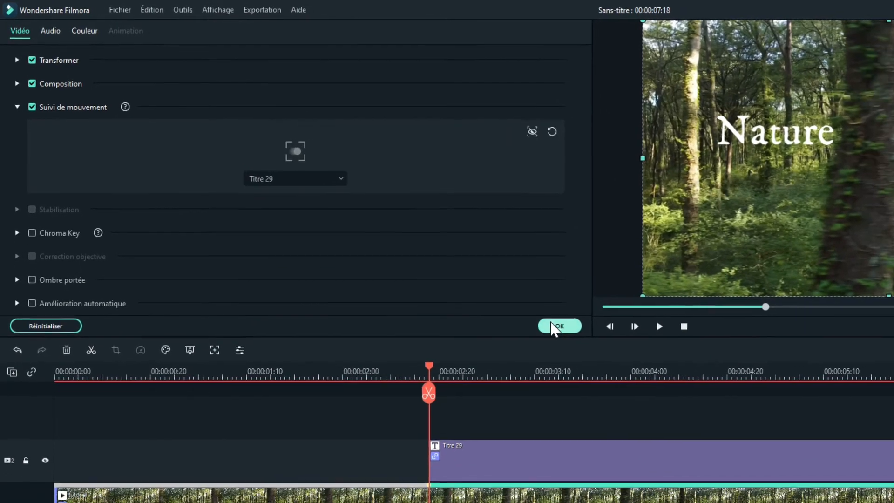
left_click(555, 327)
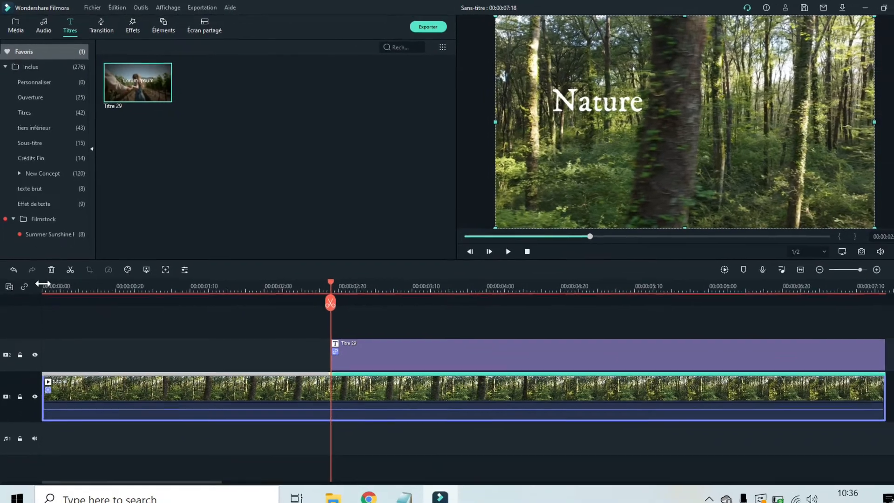
left_click(43, 285)
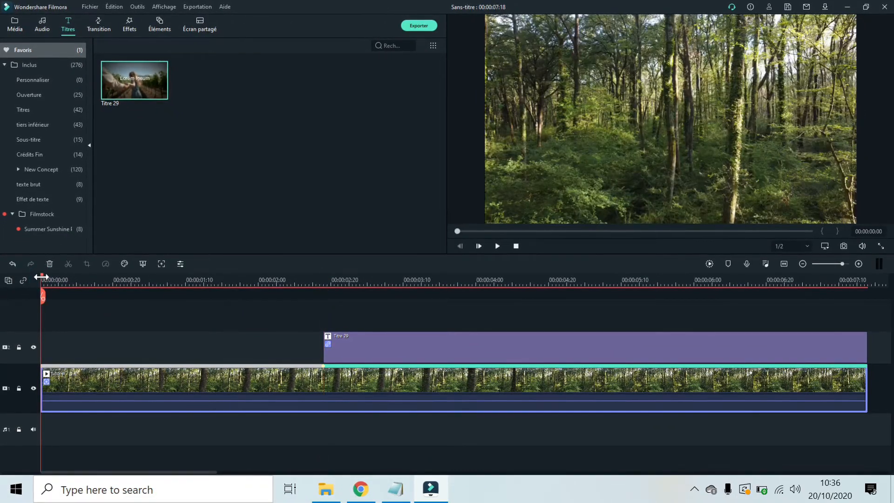
key("space")
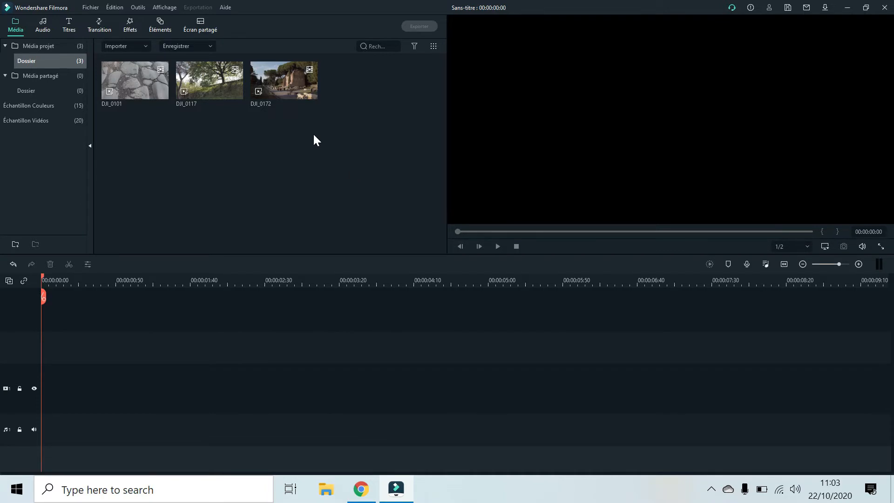
Place the DJI_0172 clip at the start of the first video track and add a custom animation keyframe at 00:00:00:00.
left_click_drag(279, 88, 39, 392)
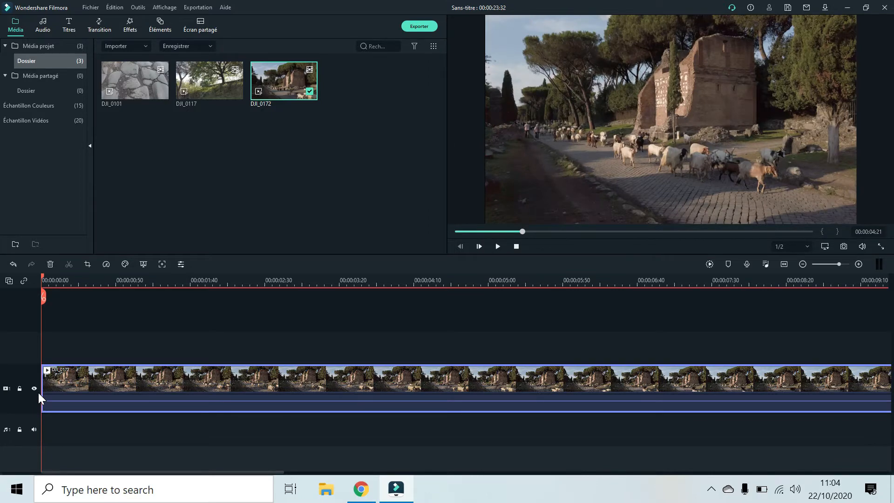
double_click(83, 387)
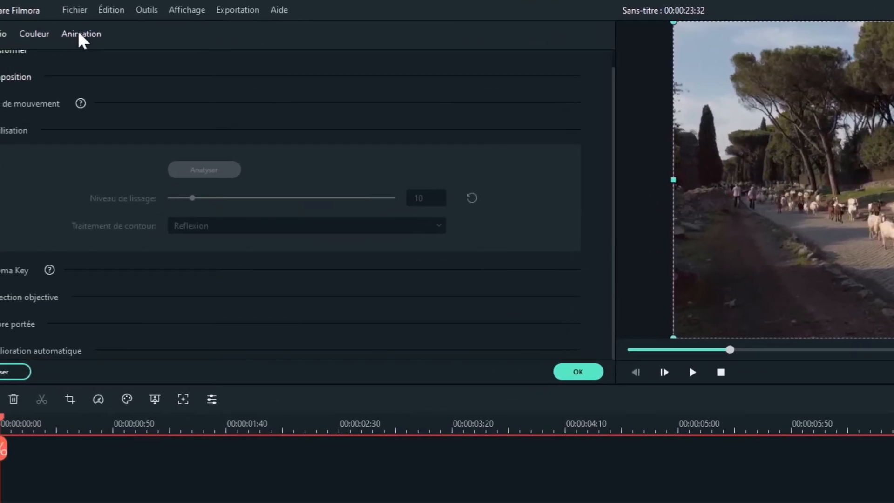
left_click(81, 35)
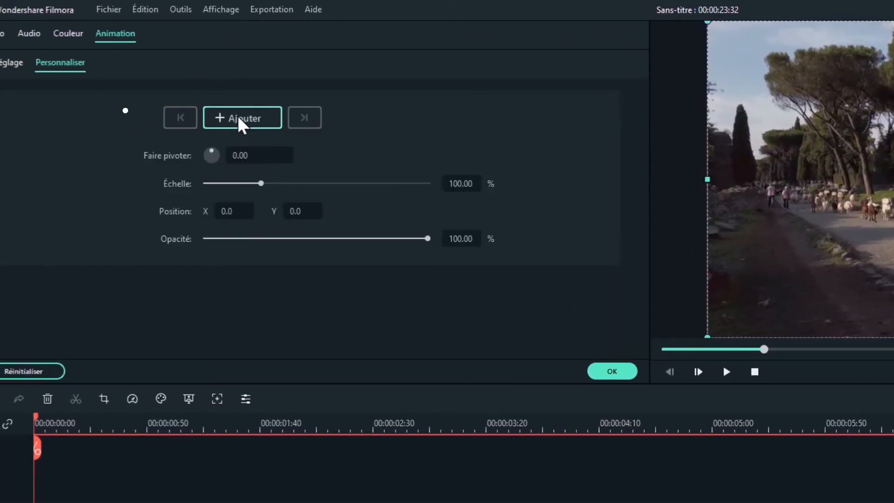
left_click(241, 118)
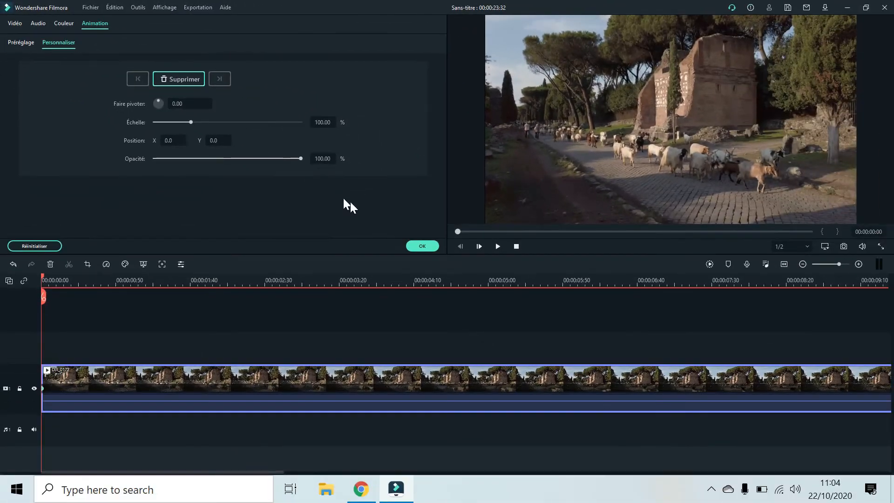
left_click(422, 246)
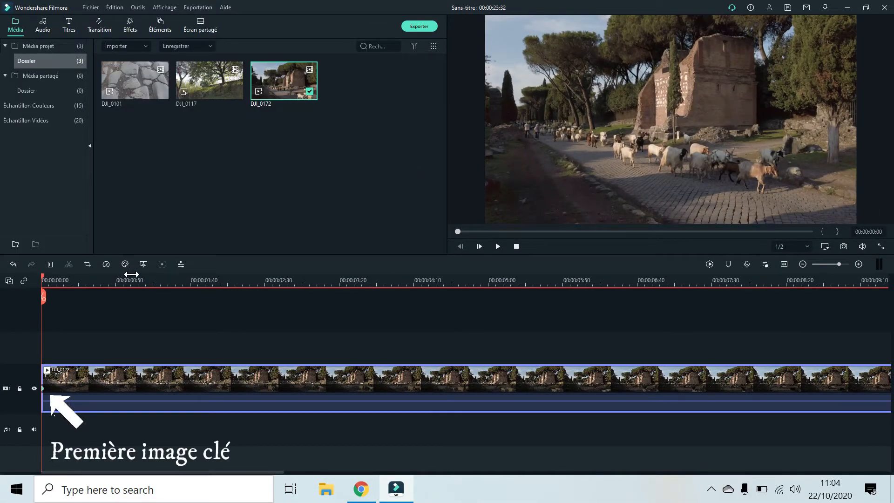
Add a second animation keyframe to the DJI_0172 clip at 00:00:01:26.
left_click(170, 274)
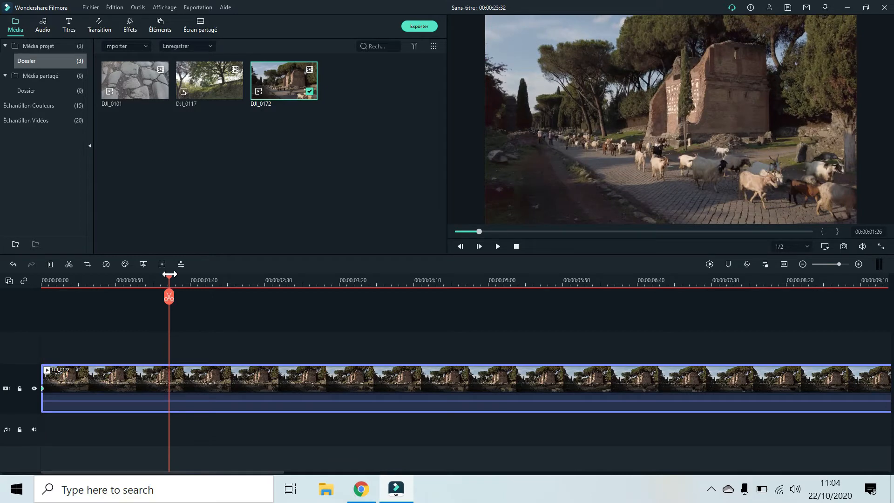
double_click(135, 382)
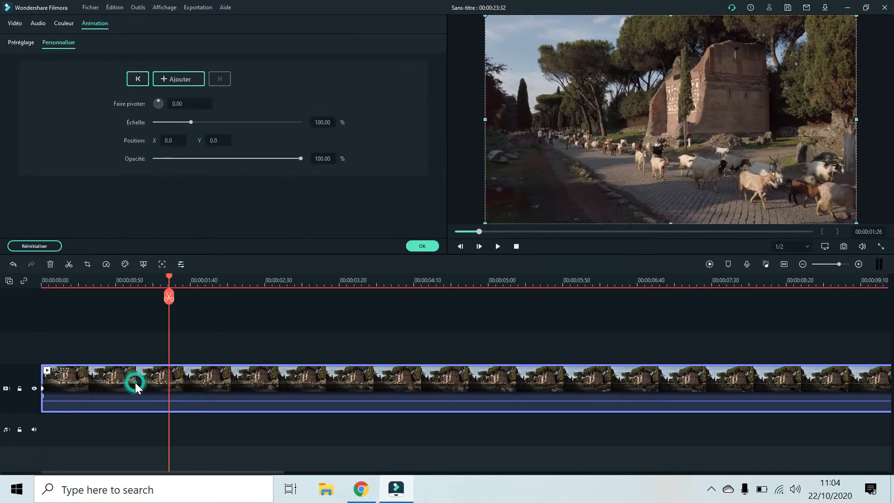
left_click(167, 79)
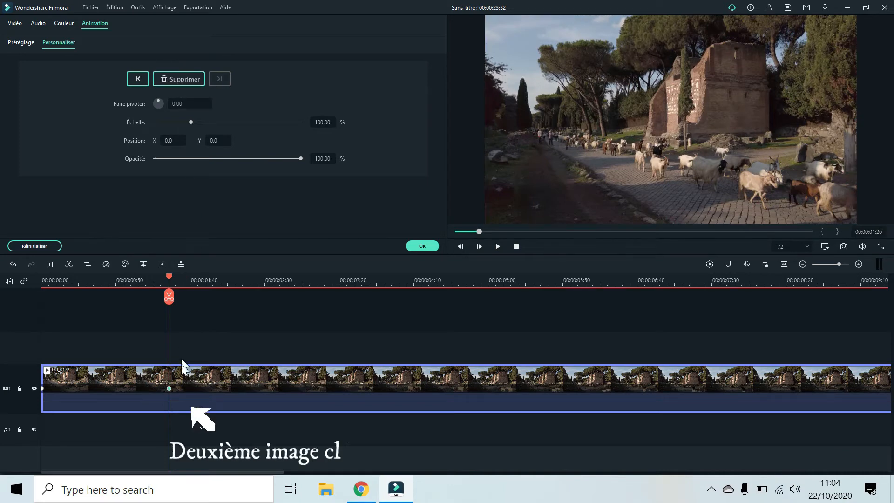
At the second keyframe, scale the clip to about 52.46% and move it to about X -188.7, Y 24.1.
left_click(557, 160)
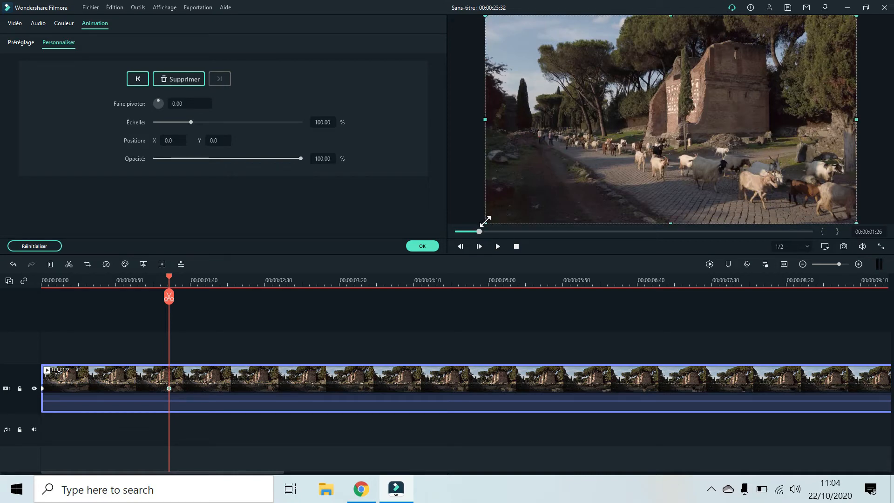
left_click_drag(485, 220, 518, 203)
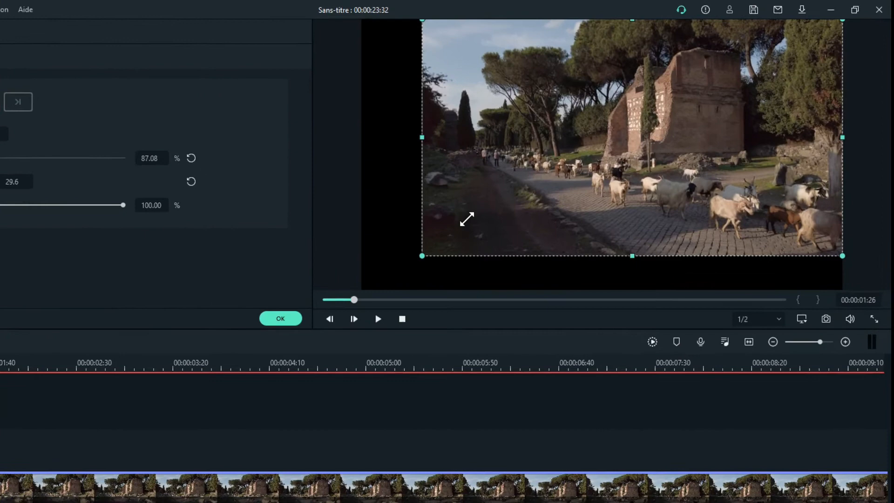
left_click_drag(466, 219, 593, 157)
left_click_drag(541, 184, 549, 181)
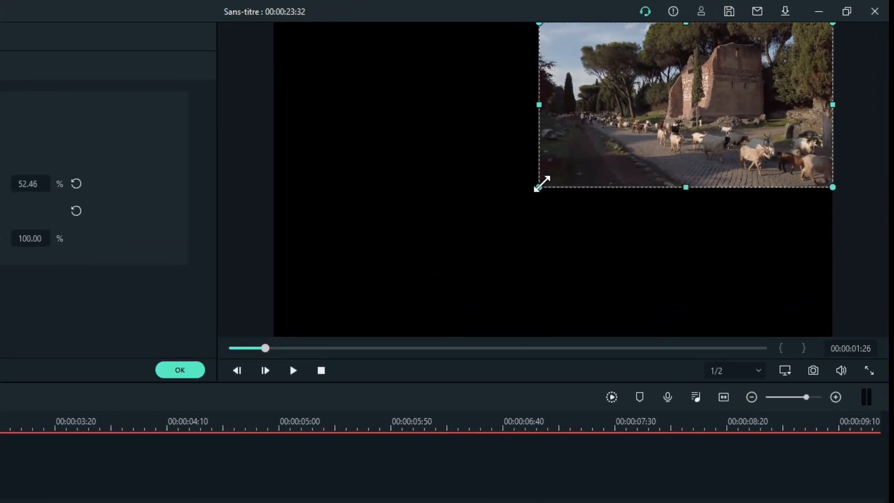
left_click(721, 102)
left_click_drag(682, 108, 459, 161)
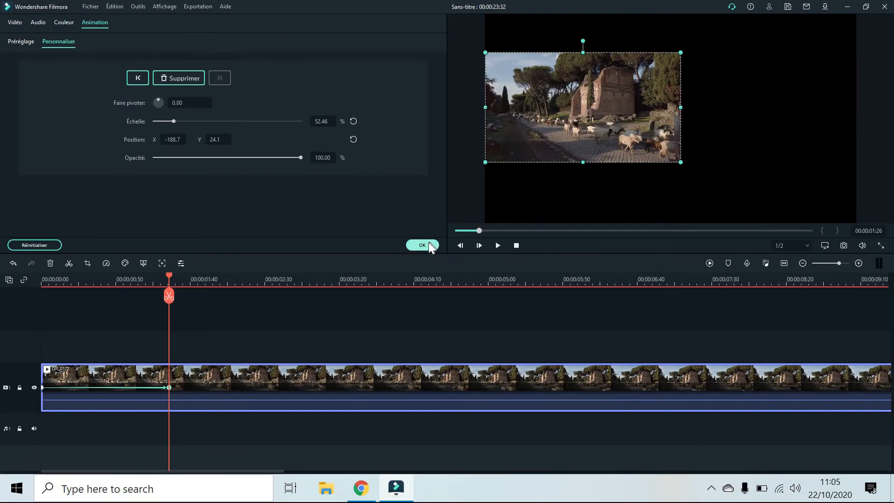
left_click(423, 245)
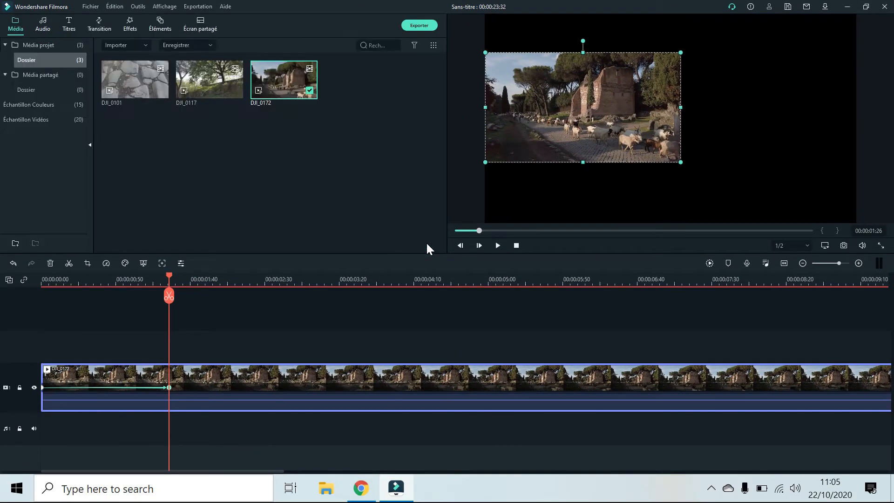
Play the keyframe animation from the start of the timeline to past the second keyframe, and stop playback.
left_click(42, 279)
key("space")
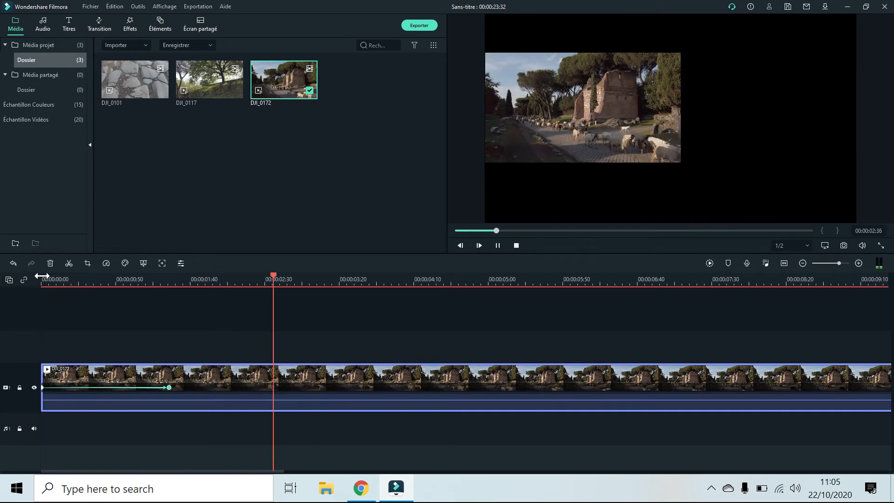
key("space")
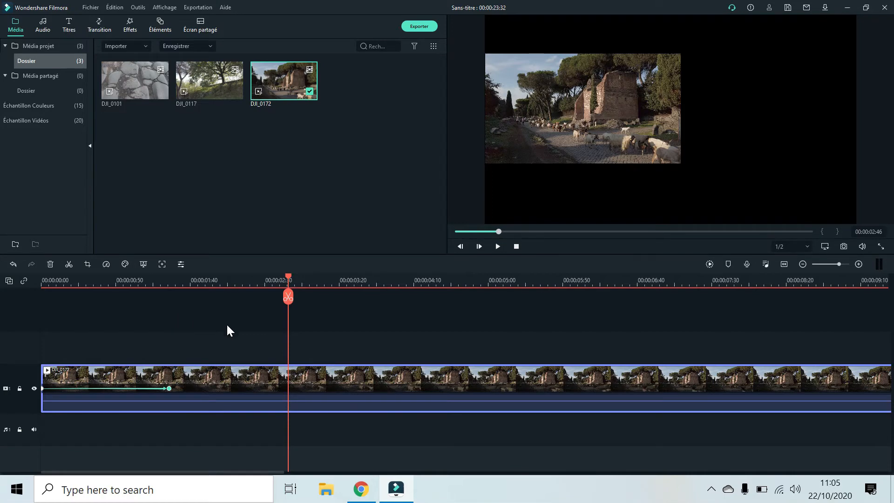
Add a third animation keyframe to the DJI_0172 clip at 00:00:02:46, with scale about 121.21% and position about X -1.7, Y -23.8.
double_click(262, 379)
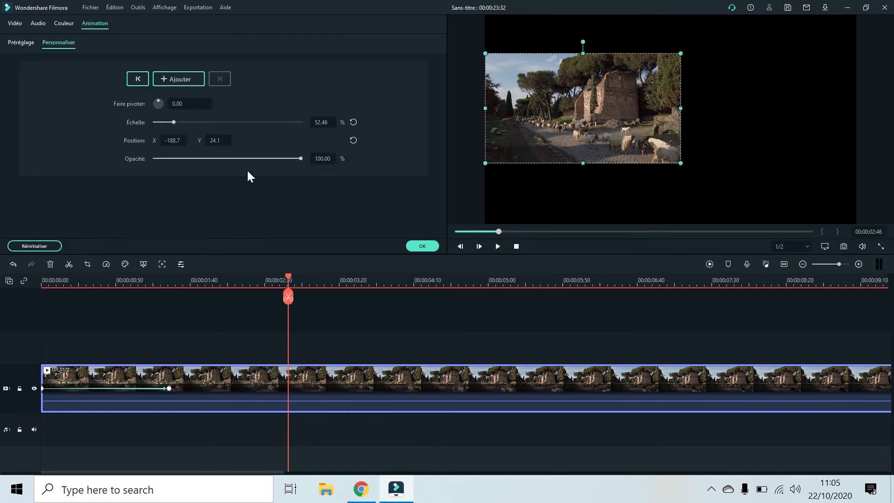
left_click(174, 77)
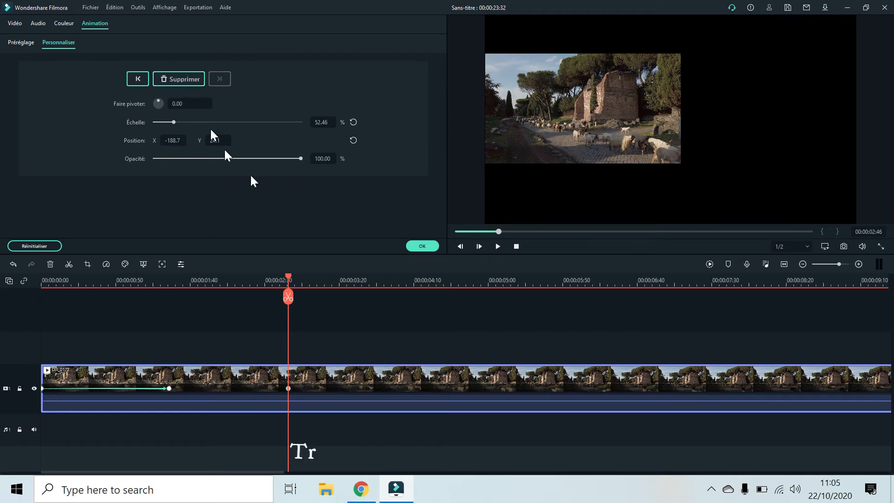
left_click(617, 102)
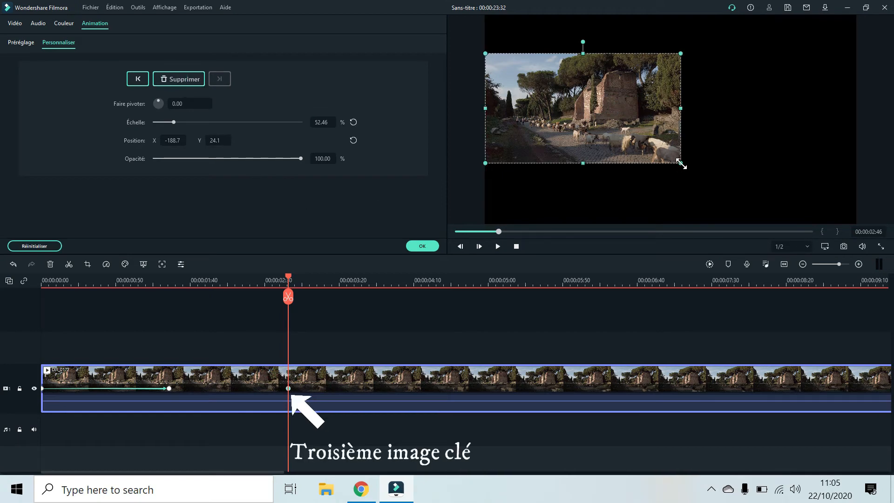
left_click_drag(681, 164, 818, 224)
left_click_drag(731, 170, 687, 119)
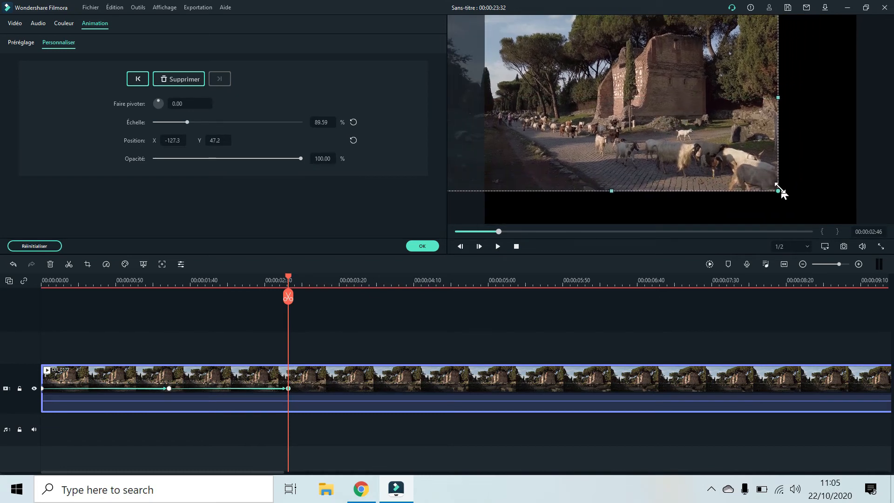
left_click_drag(777, 191, 872, 236)
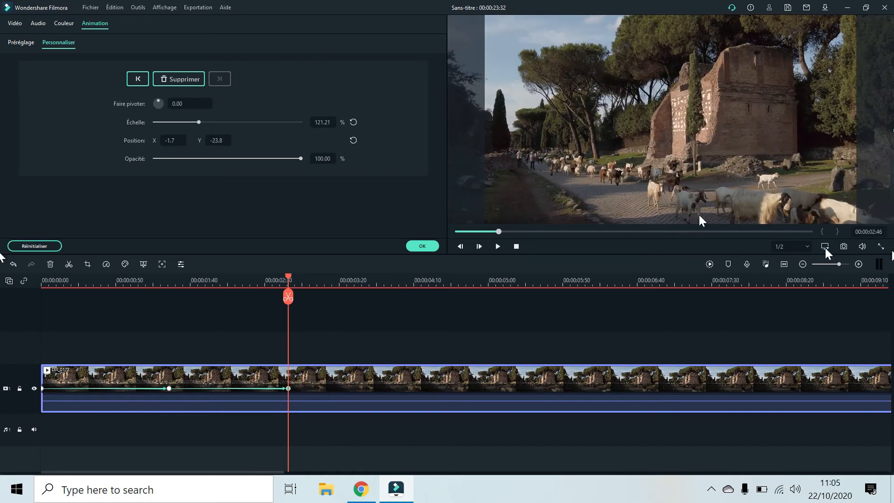
left_click(422, 246)
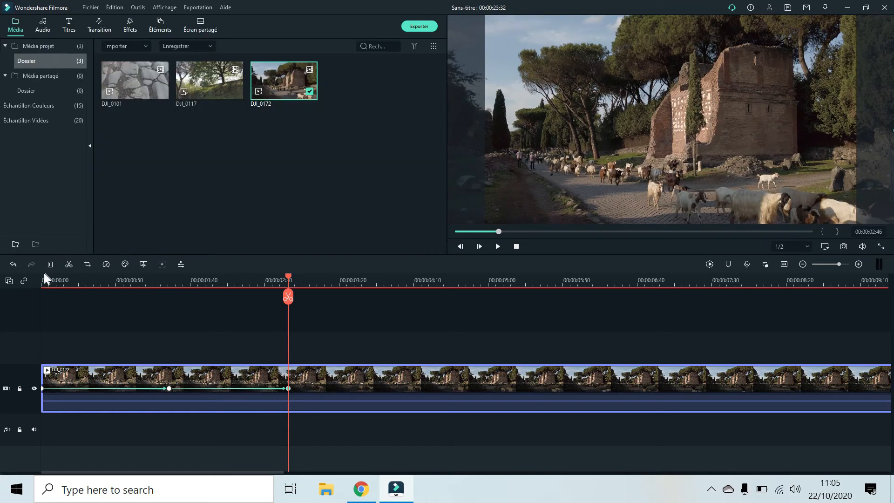
Play the keyframe animation from the start of the timeline to past the third keyframe, and stop playback.
left_click(44, 278)
key("space")
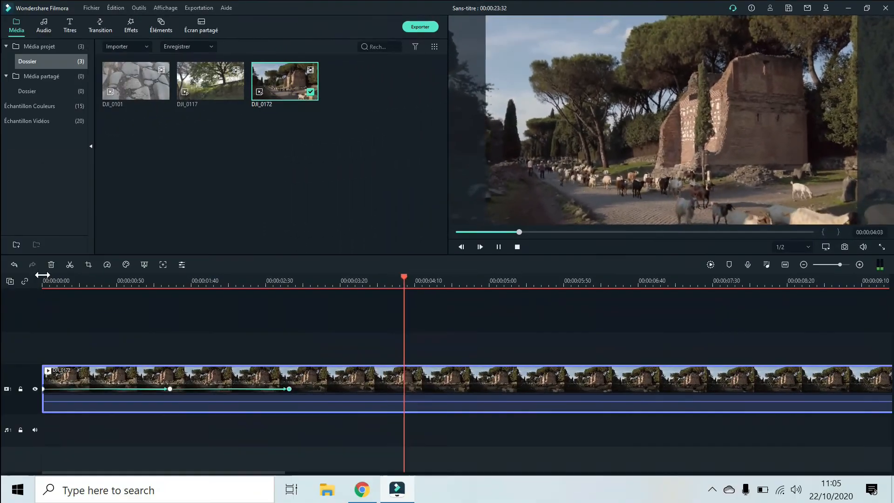
key("space")
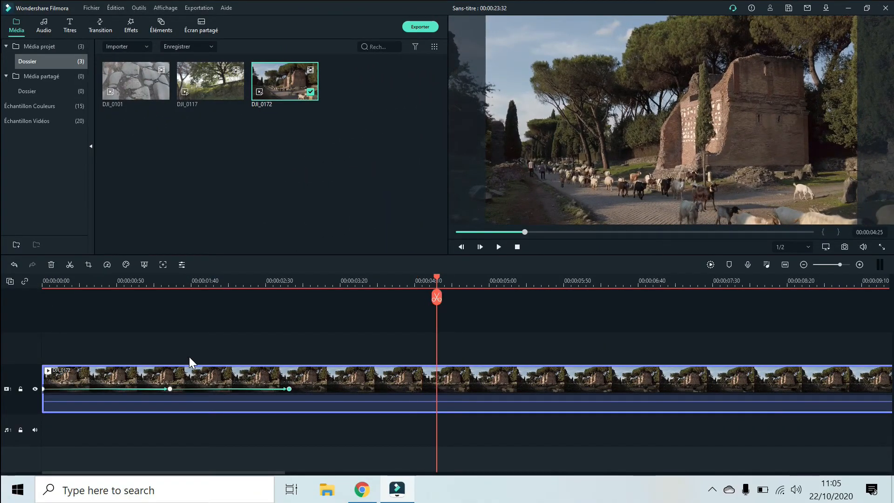
Add a fourth animation keyframe to the DJI_0172 clip at 00:00:04:25 and nudge its position to about X -0.7, Y -23.8.
double_click(452, 384)
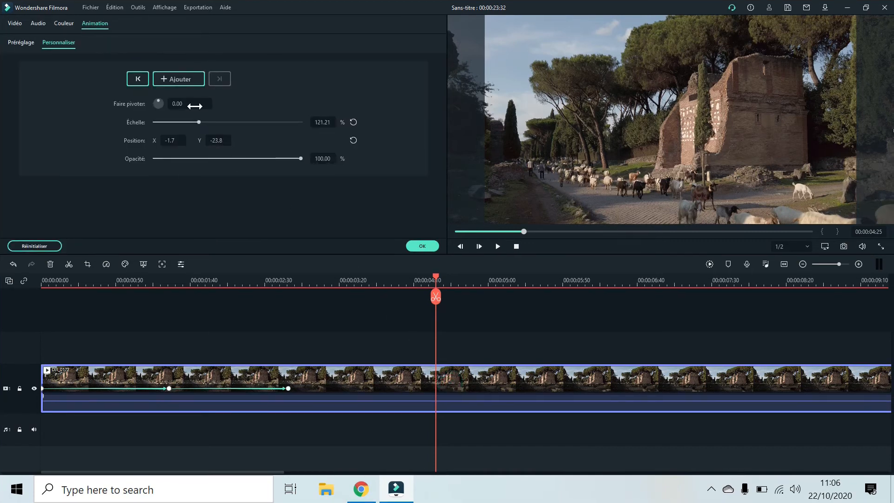
left_click(183, 79)
left_click_drag(576, 129, 577, 131)
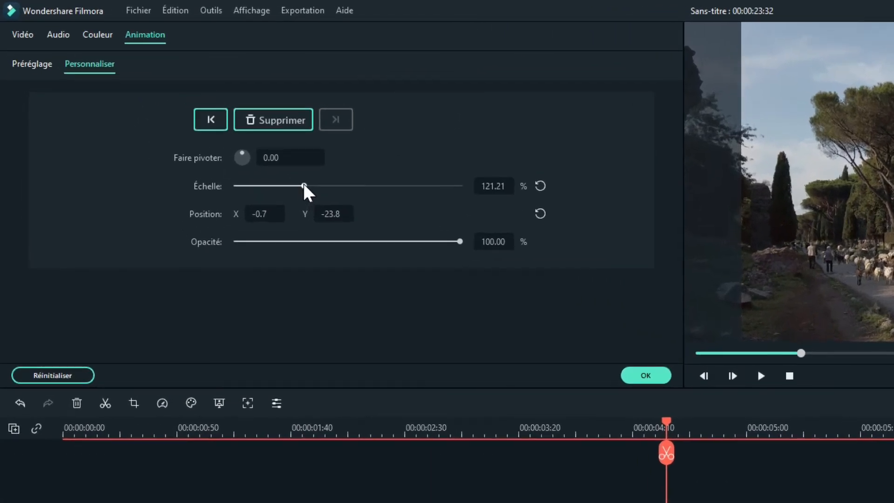
At the fourth keyframe, scale the clip to about 62.42% and rotate it to about 59.03 degrees, applying the animation settings.
left_click_drag(303, 185, 271, 190)
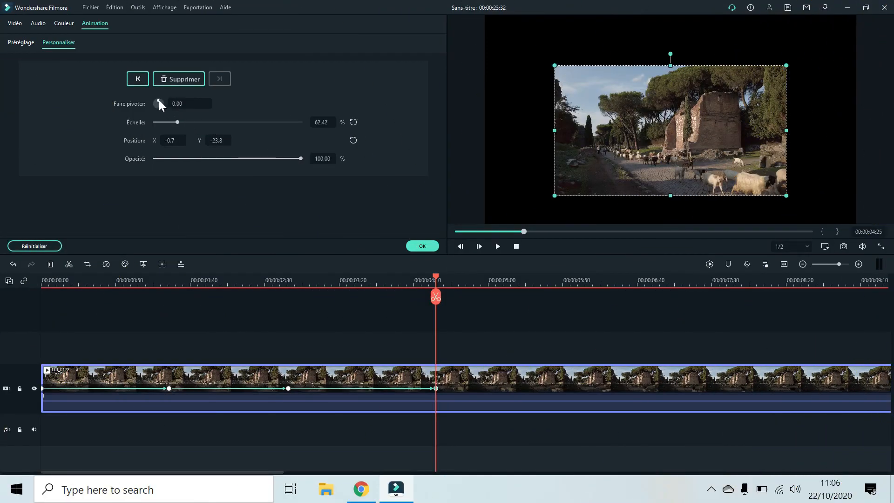
left_click_drag(159, 99, 161, 102)
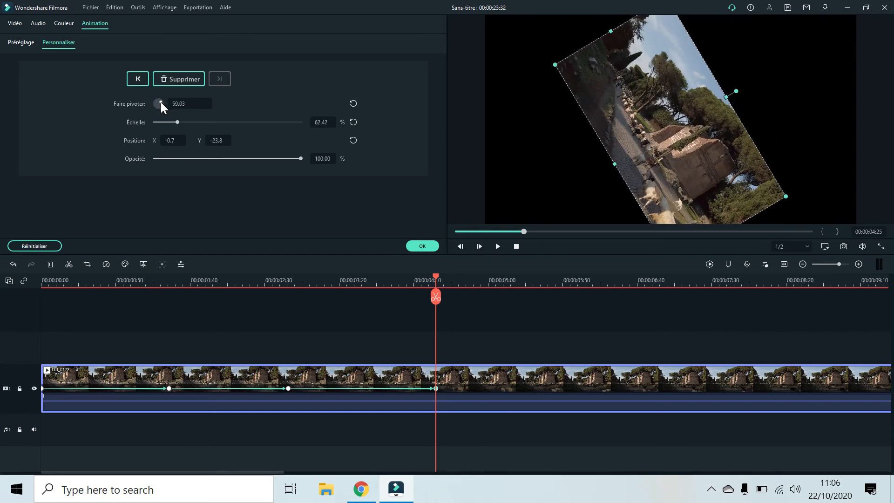
left_click(422, 246)
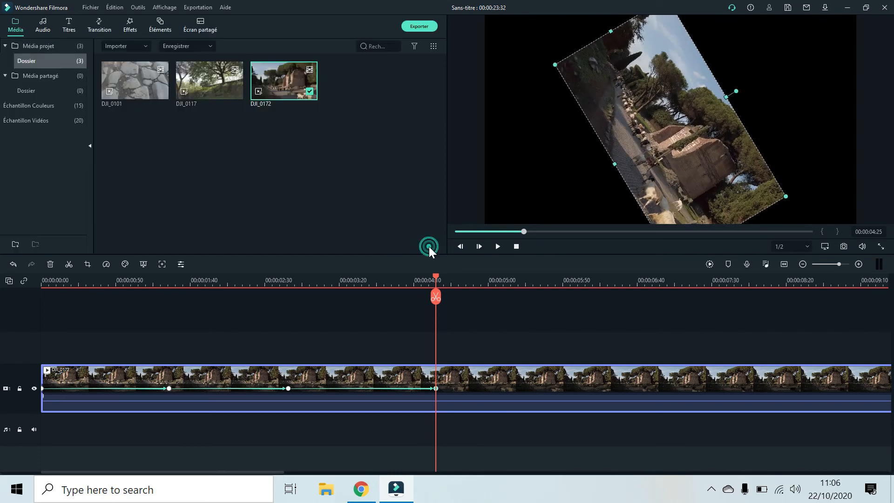
Play the animation with all four keyframes from the start of the timeline.
left_click(42, 281)
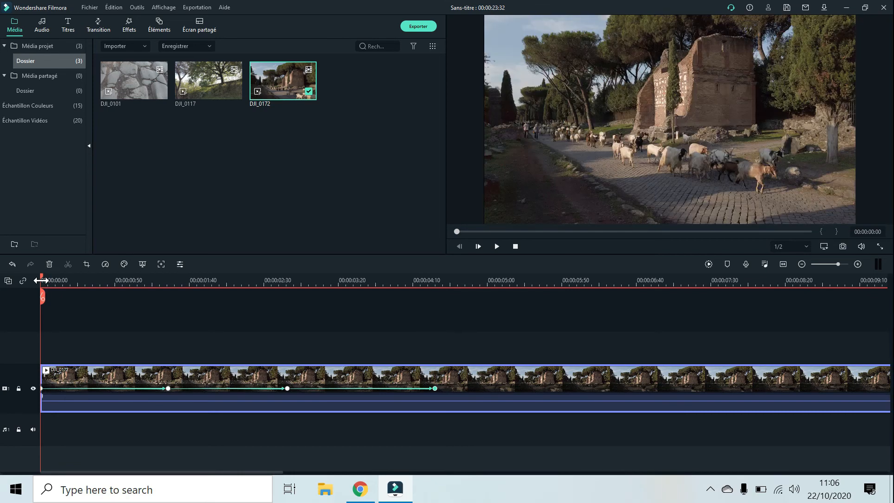
key("space")
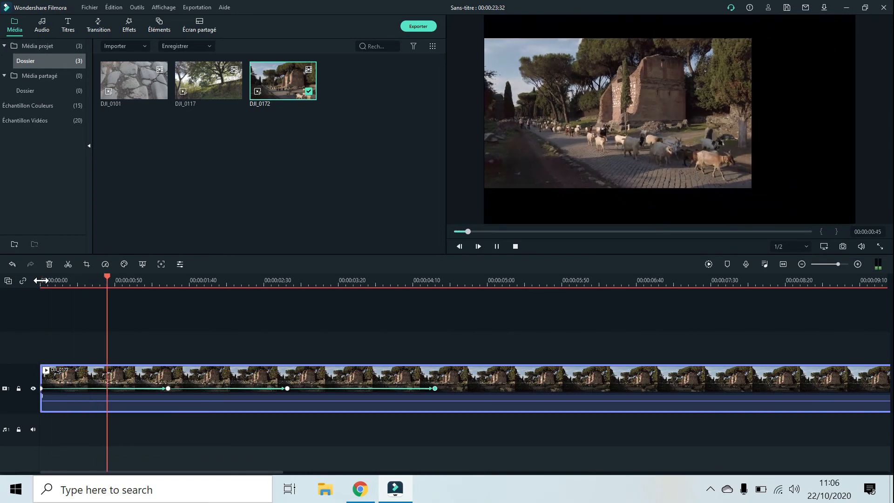